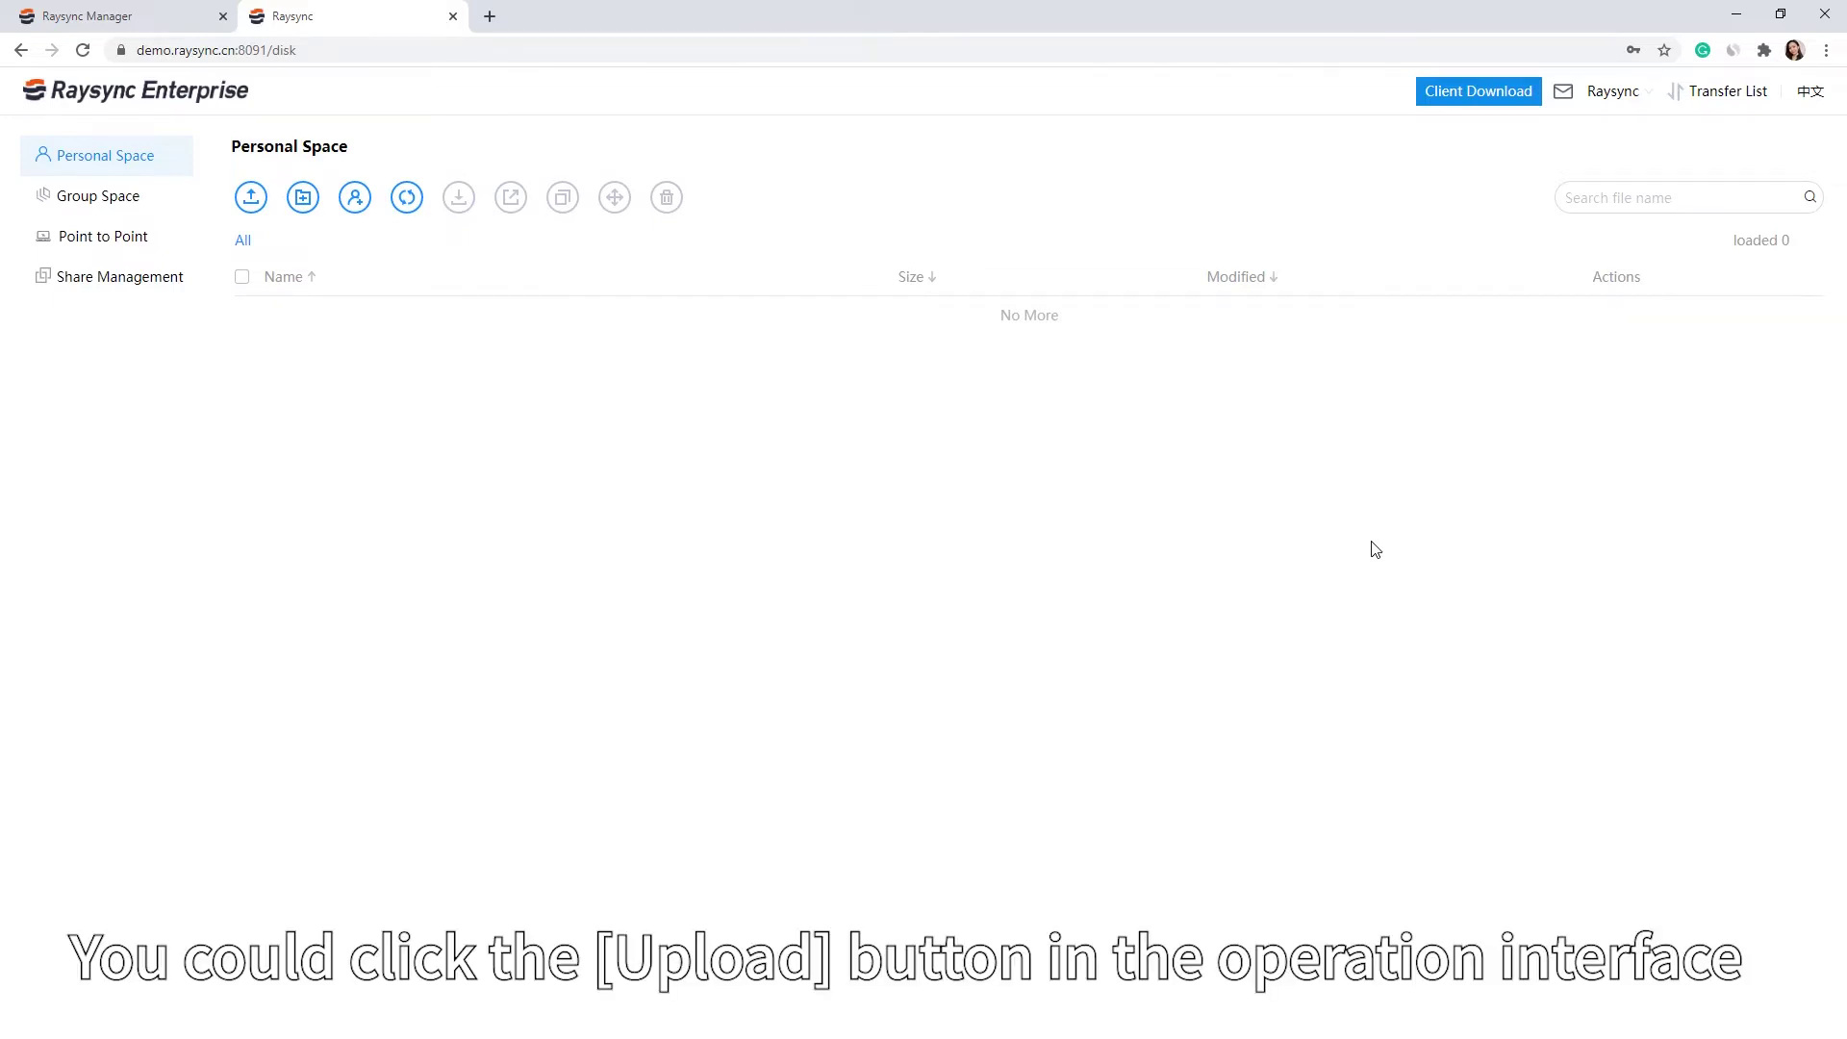
Upload the local doc folder into the empty Personal Space using the Folders upload option
{"action": "mouse_move", "coordinate": [256, 219]}
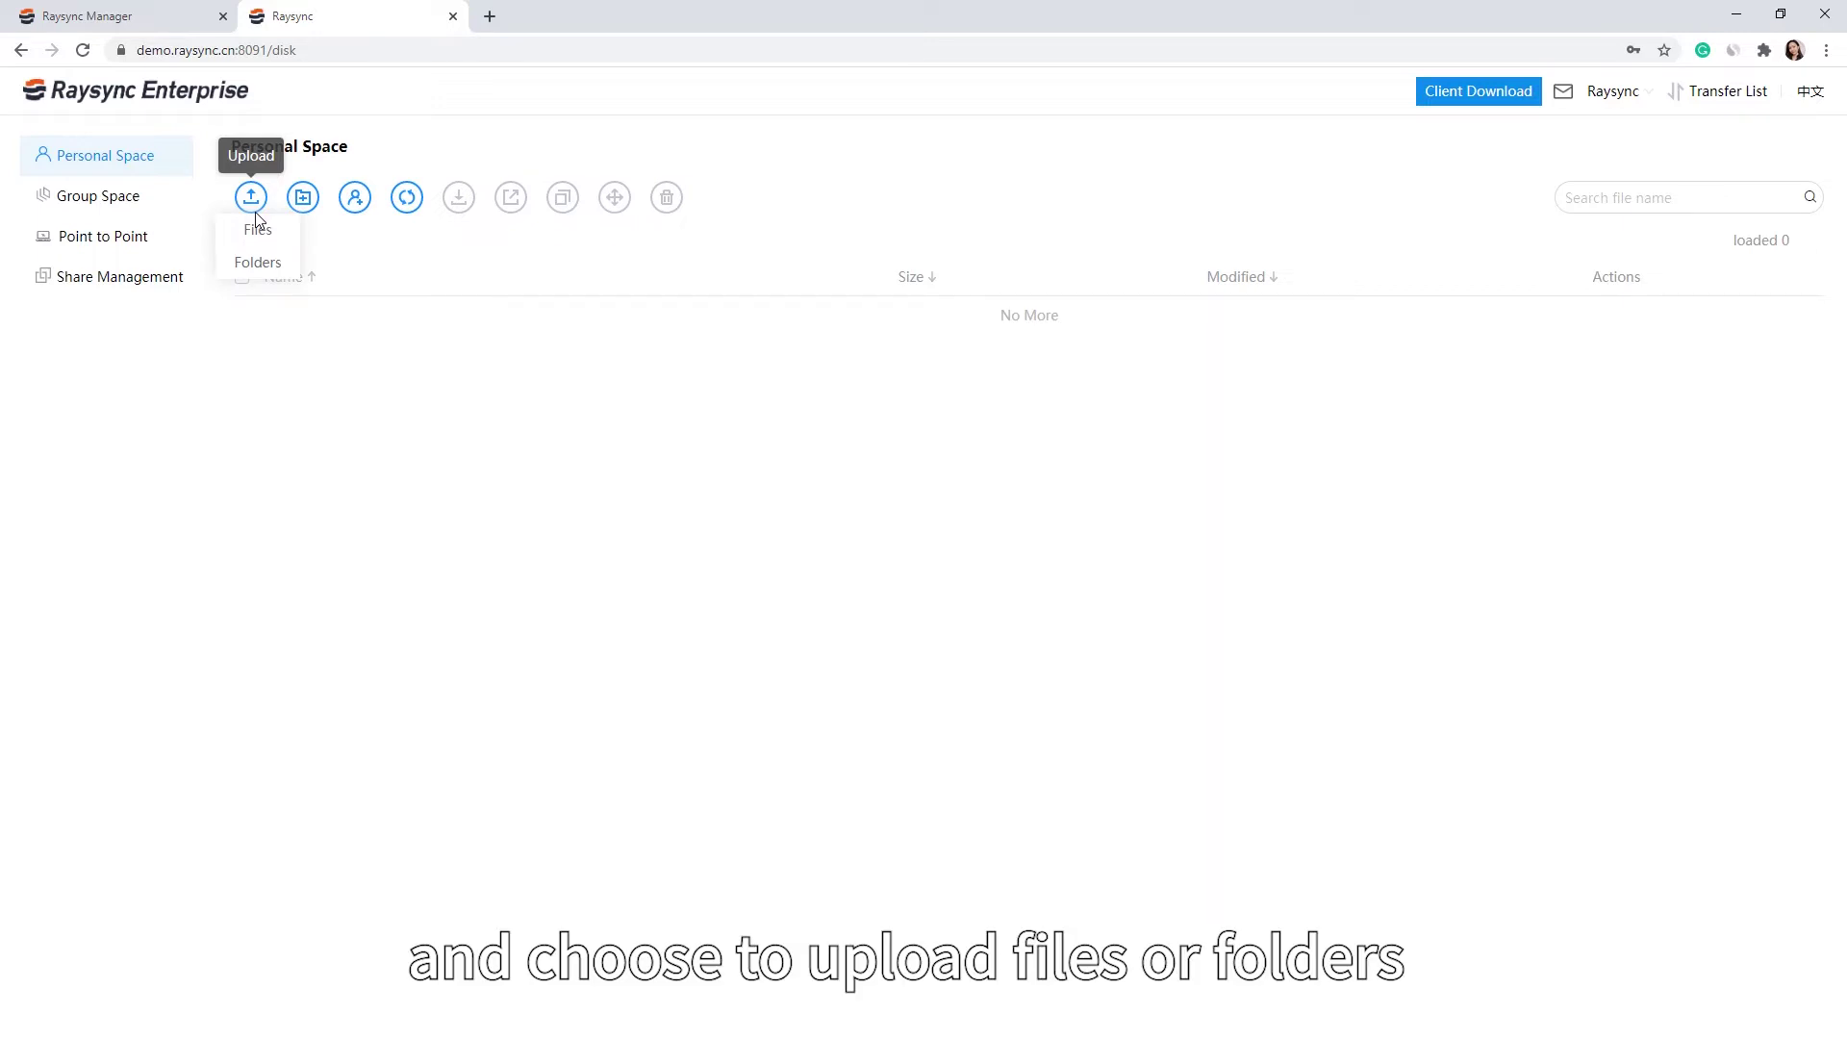
{"action": "left_click", "coordinate": [268, 269]}
{"action": "left_click", "coordinate": [853, 400]}
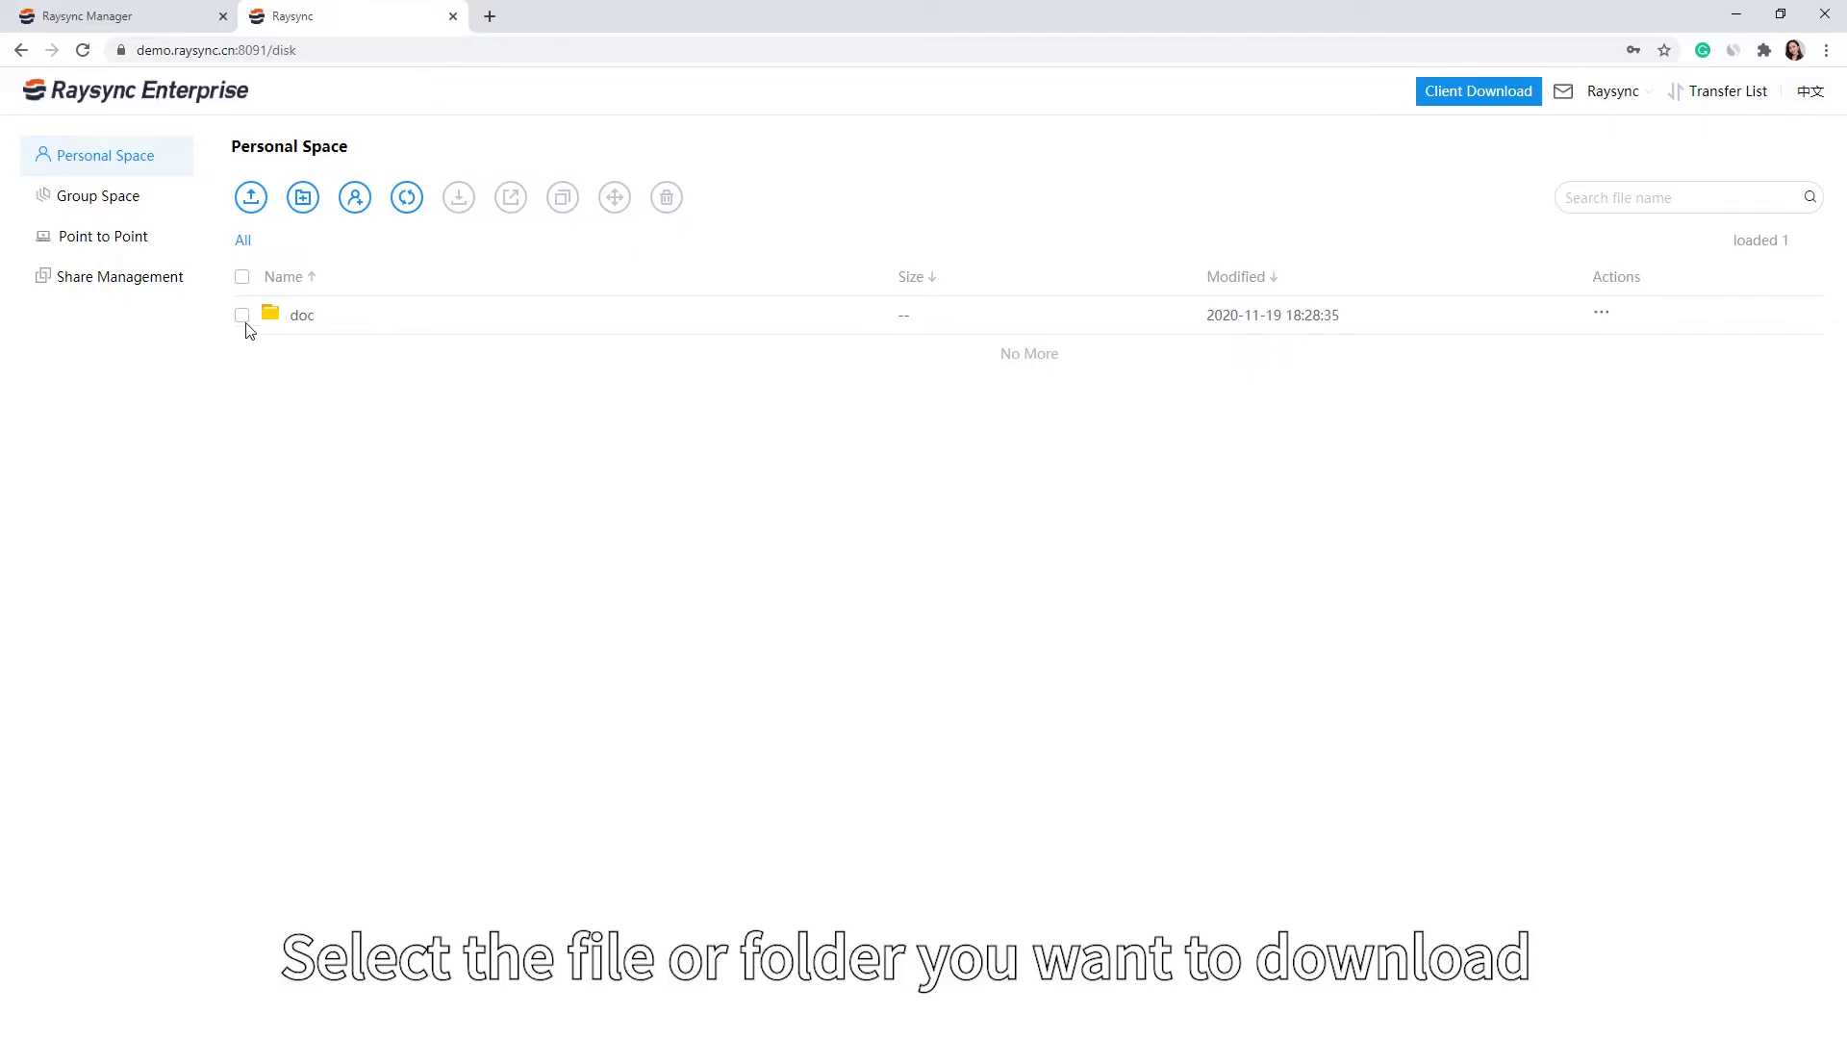
Download the doc folder to a chosen local save folder, completing 9/9 files
{"action": "left_click", "coordinate": [243, 318]}
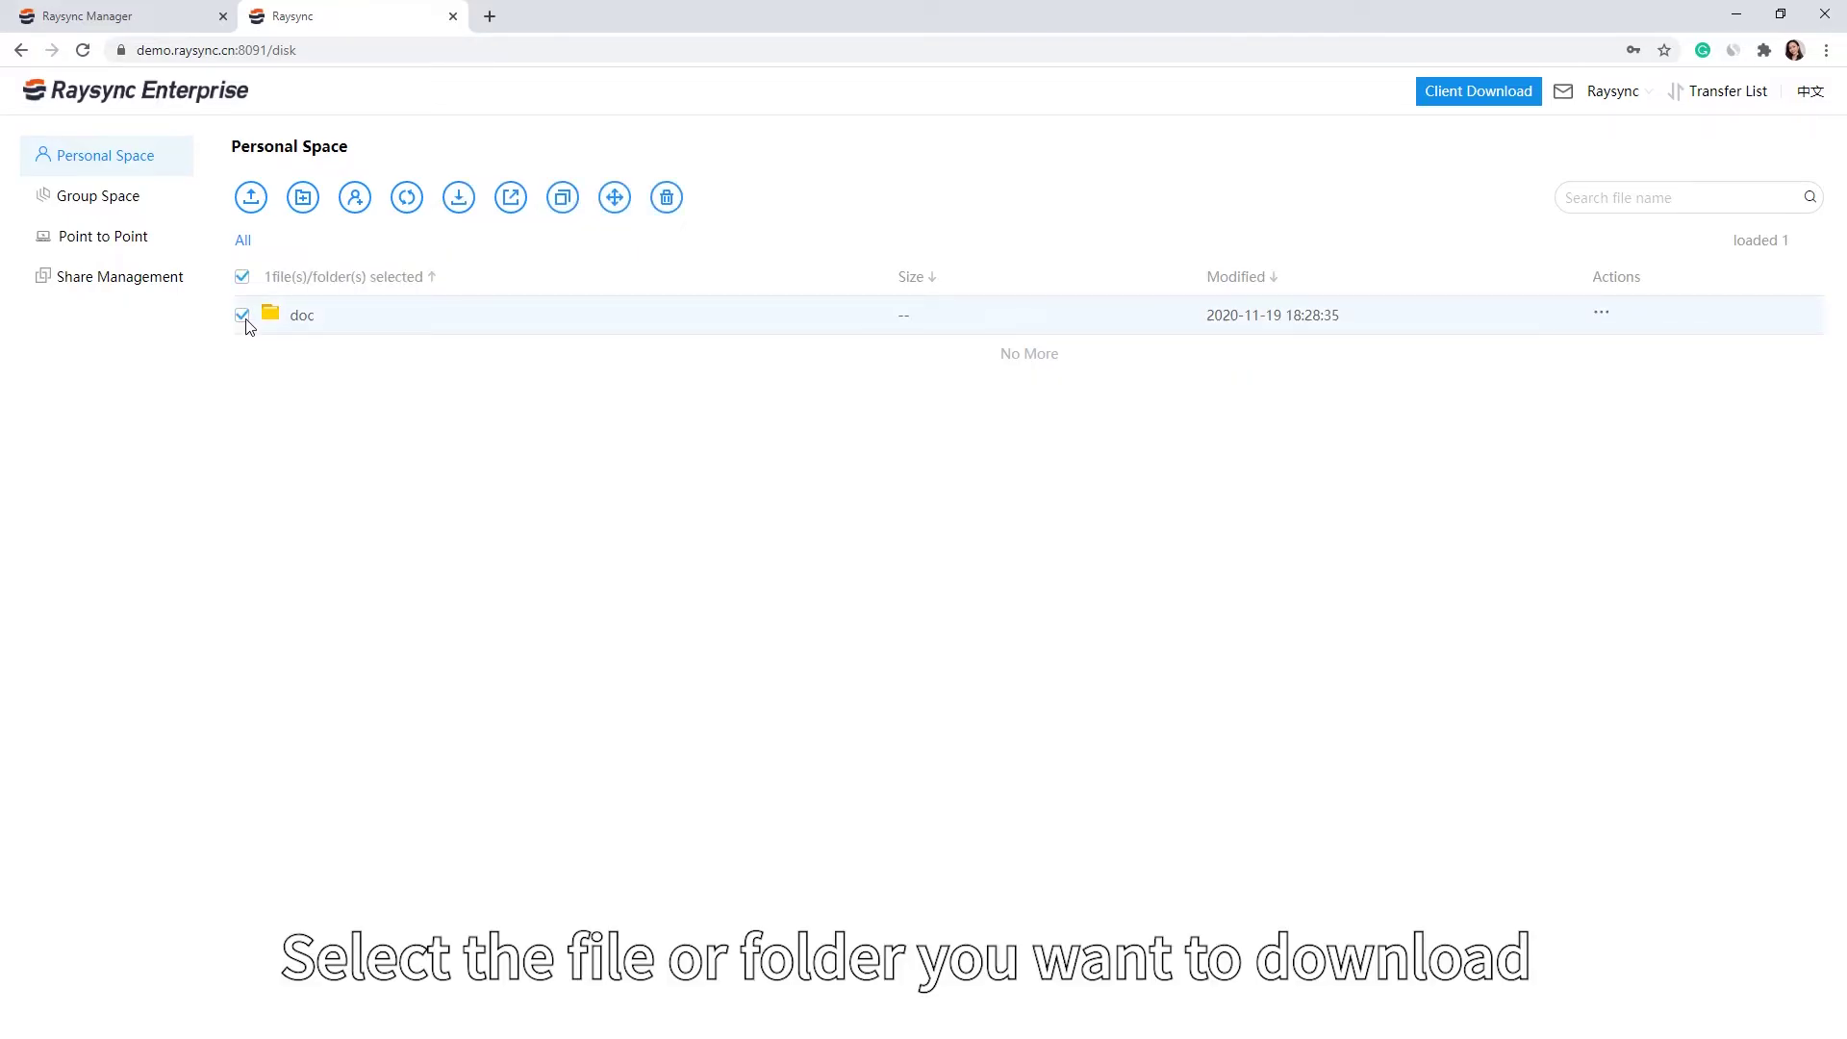
{"action": "left_click", "coordinate": [458, 199]}
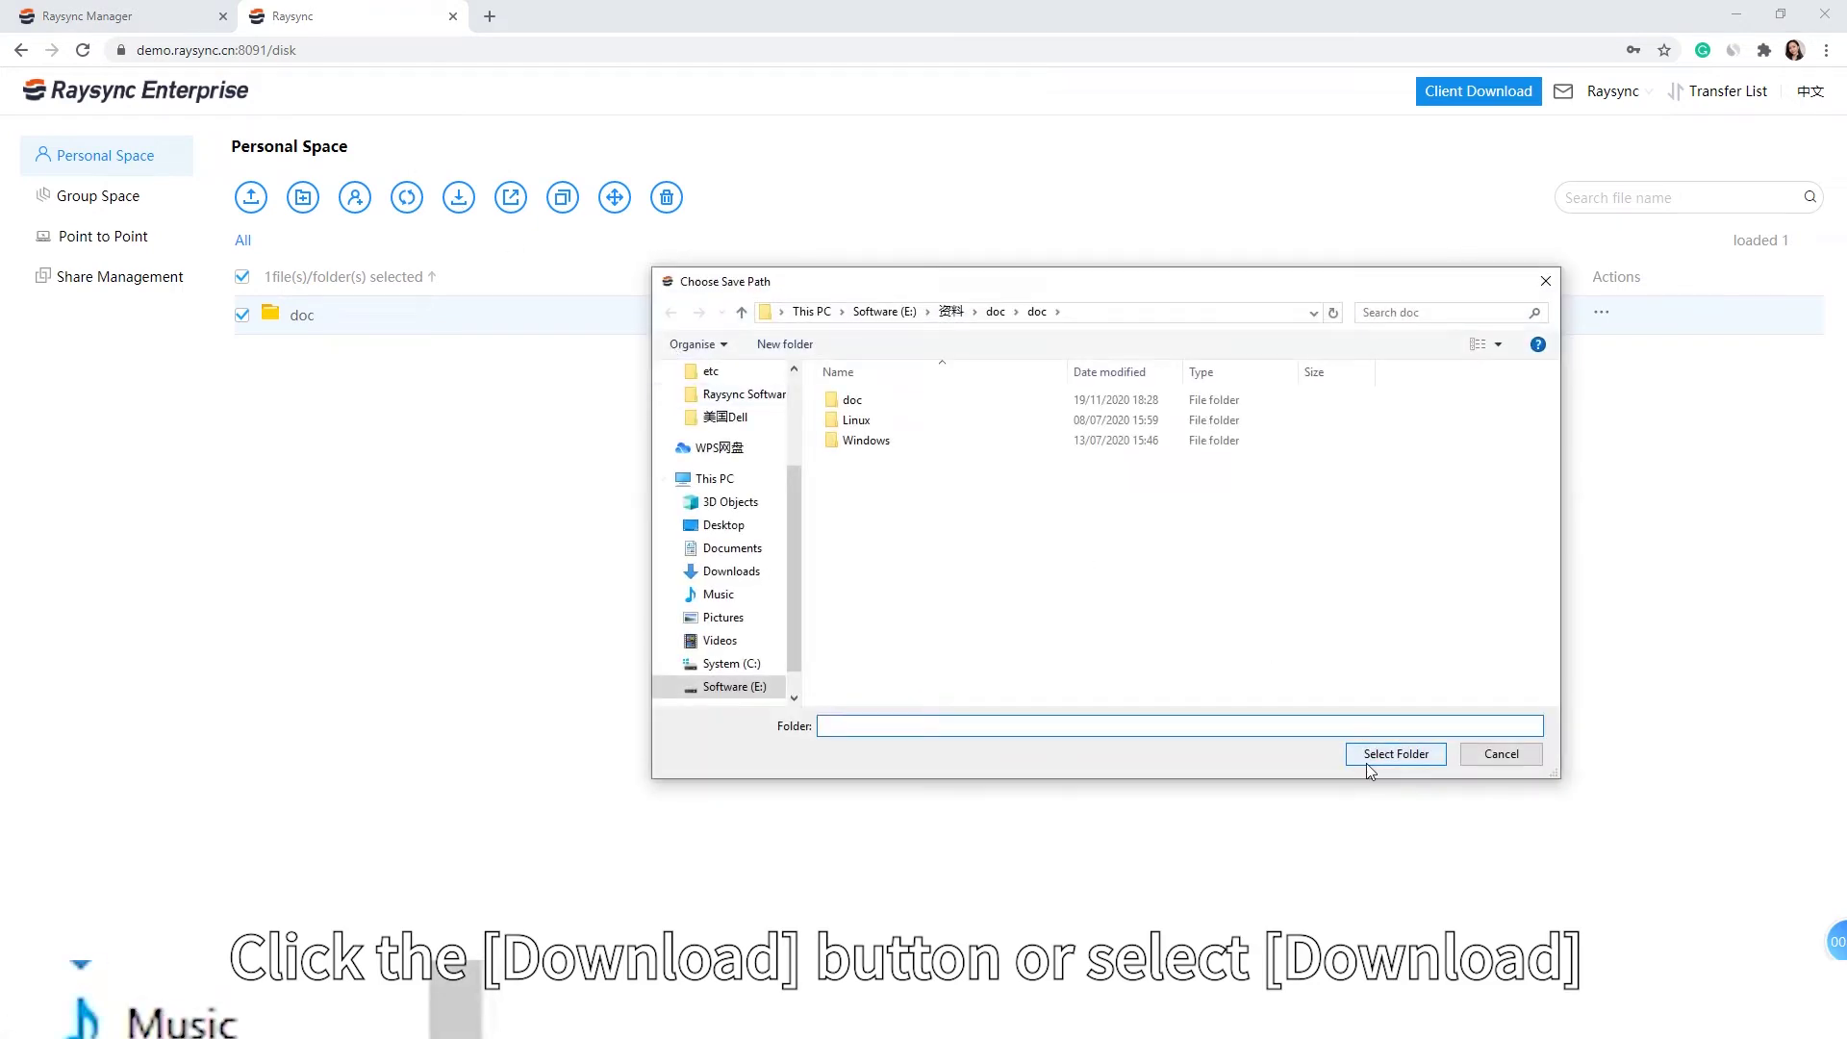
{"action": "left_click", "coordinate": [1368, 762]}
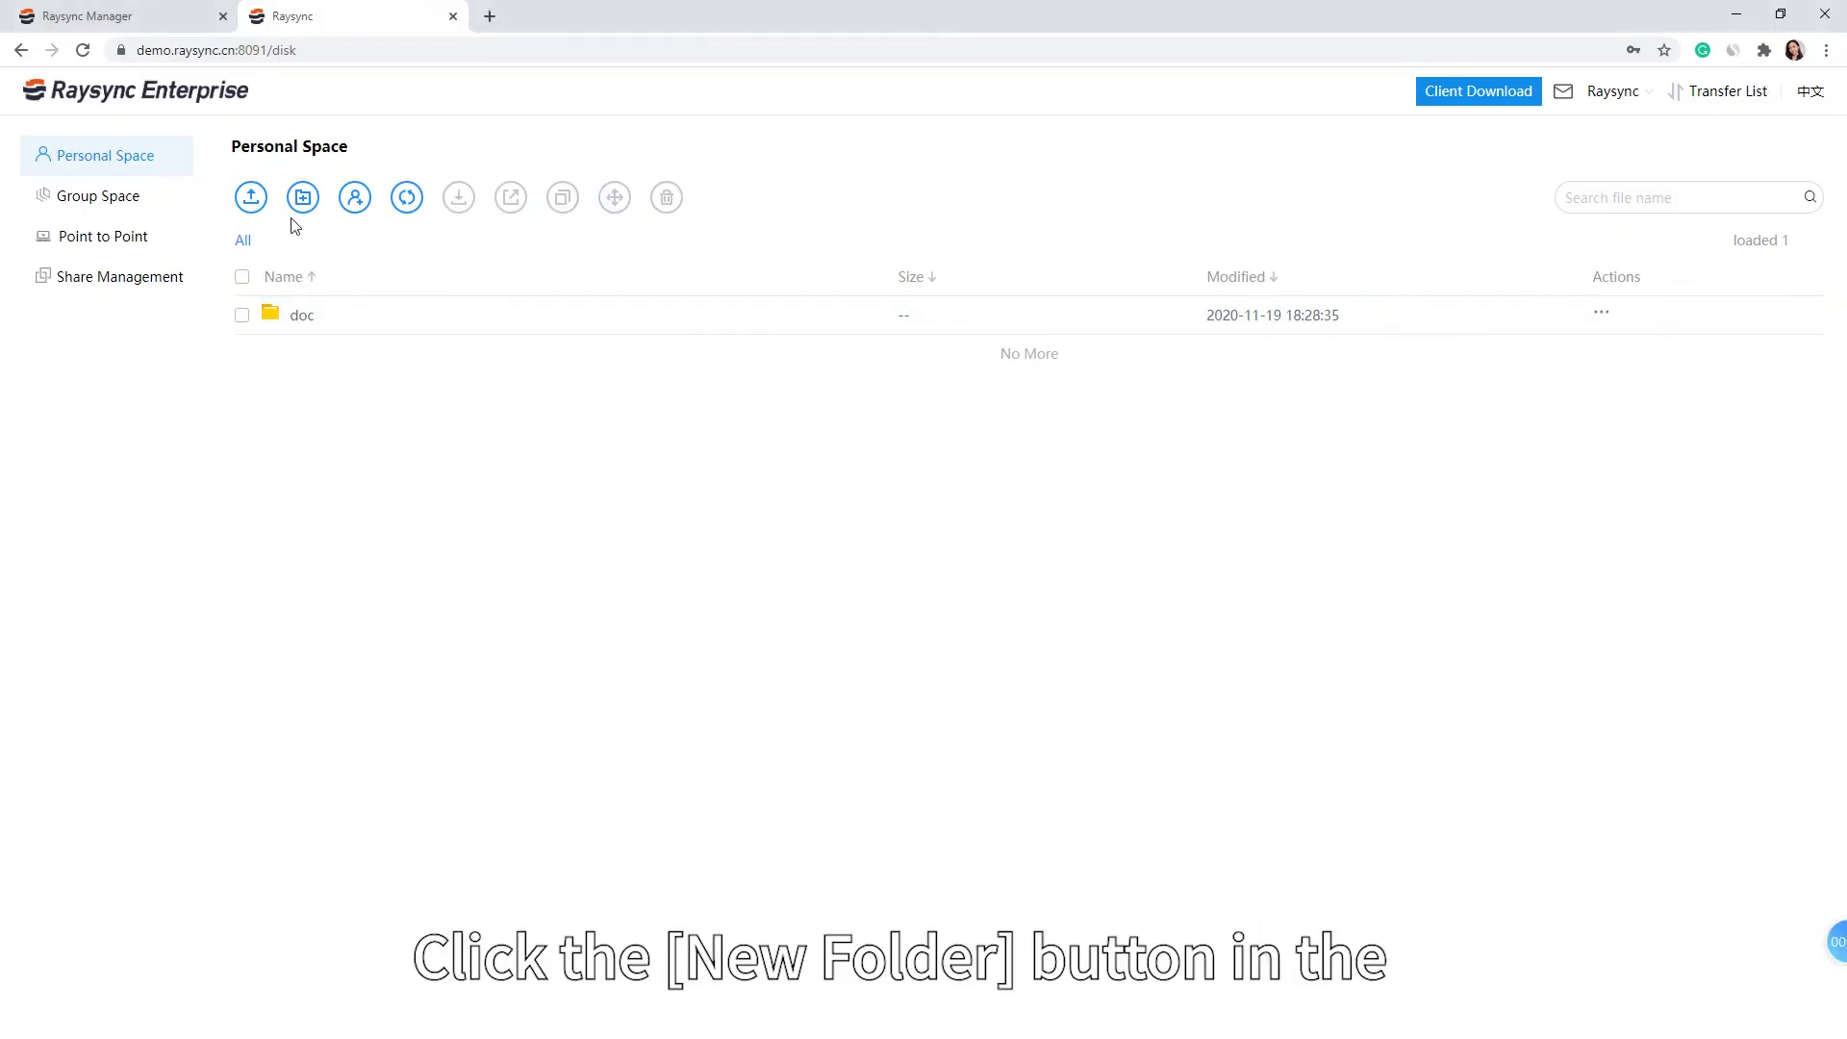
Create a new folder named 'Project A' beside doc
{"action": "left_click", "coordinate": [303, 199]}
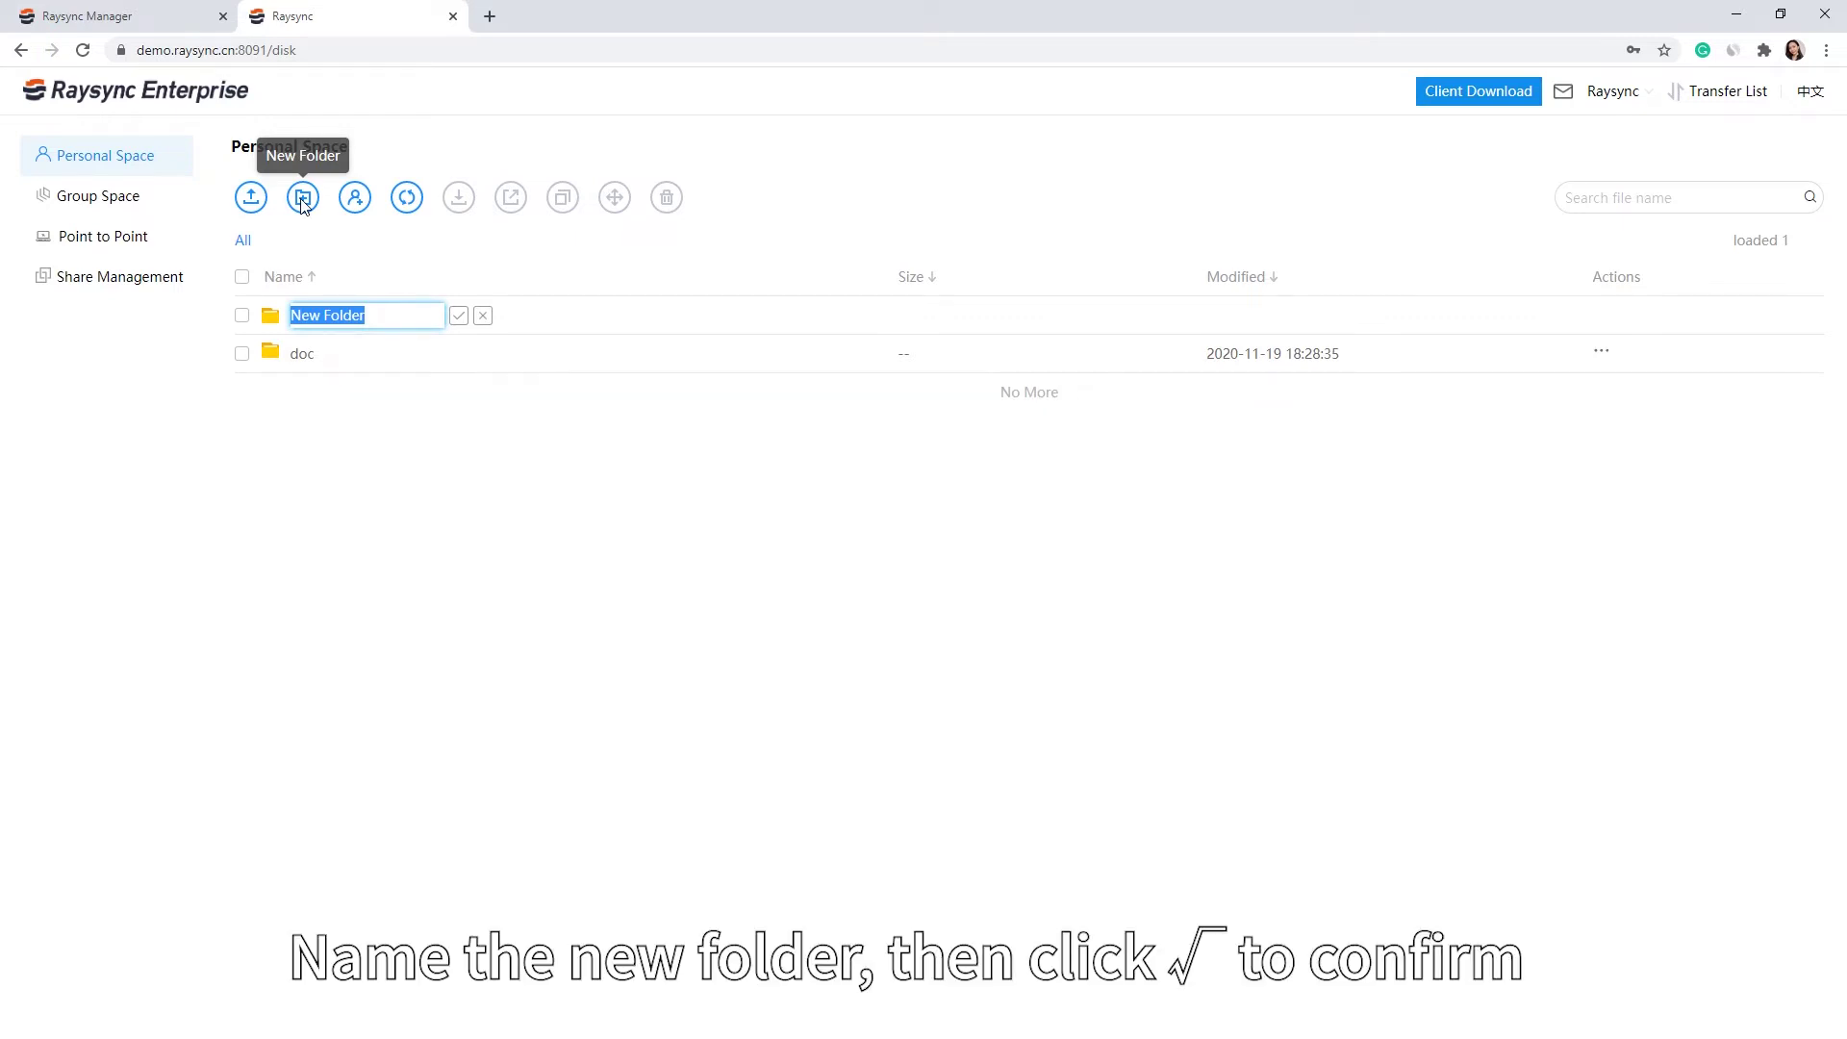
{"action": "type", "text": "Project A"}
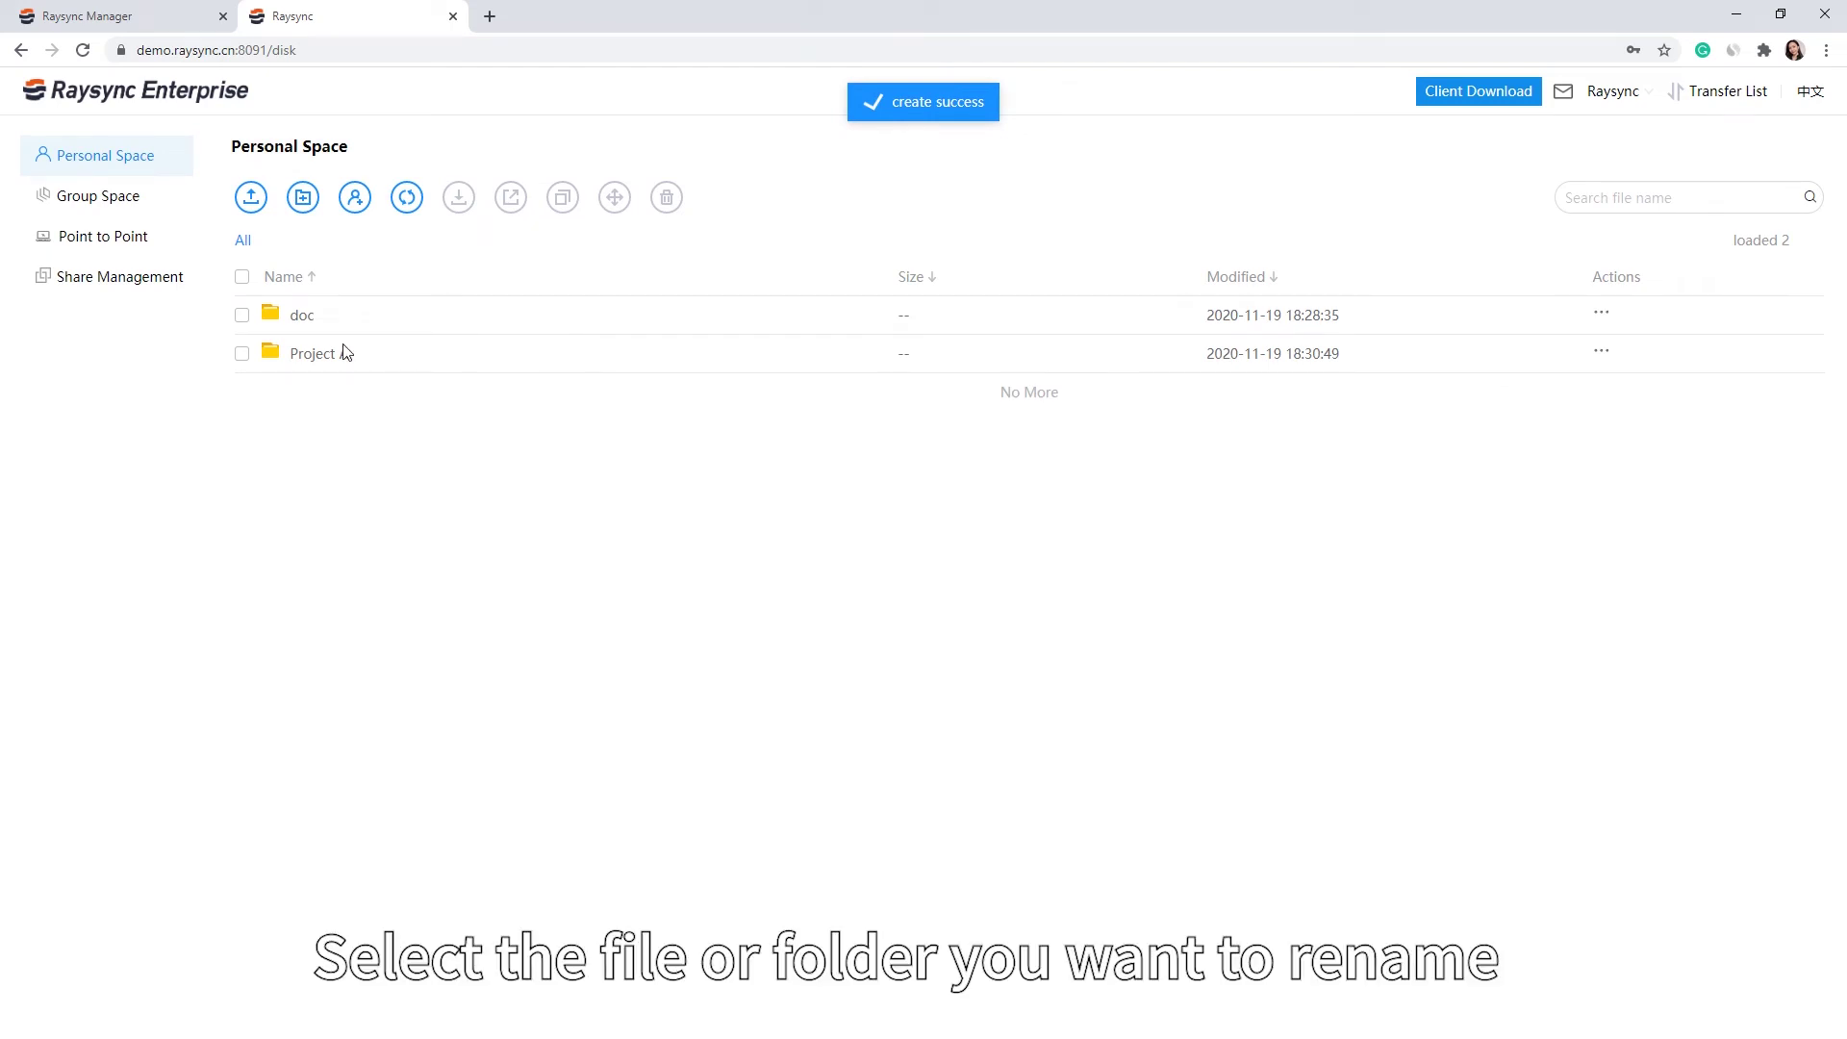
Rename Project A to 'Project B' by replacing the trailing A with B
{"action": "left_click", "coordinate": [1597, 366]}
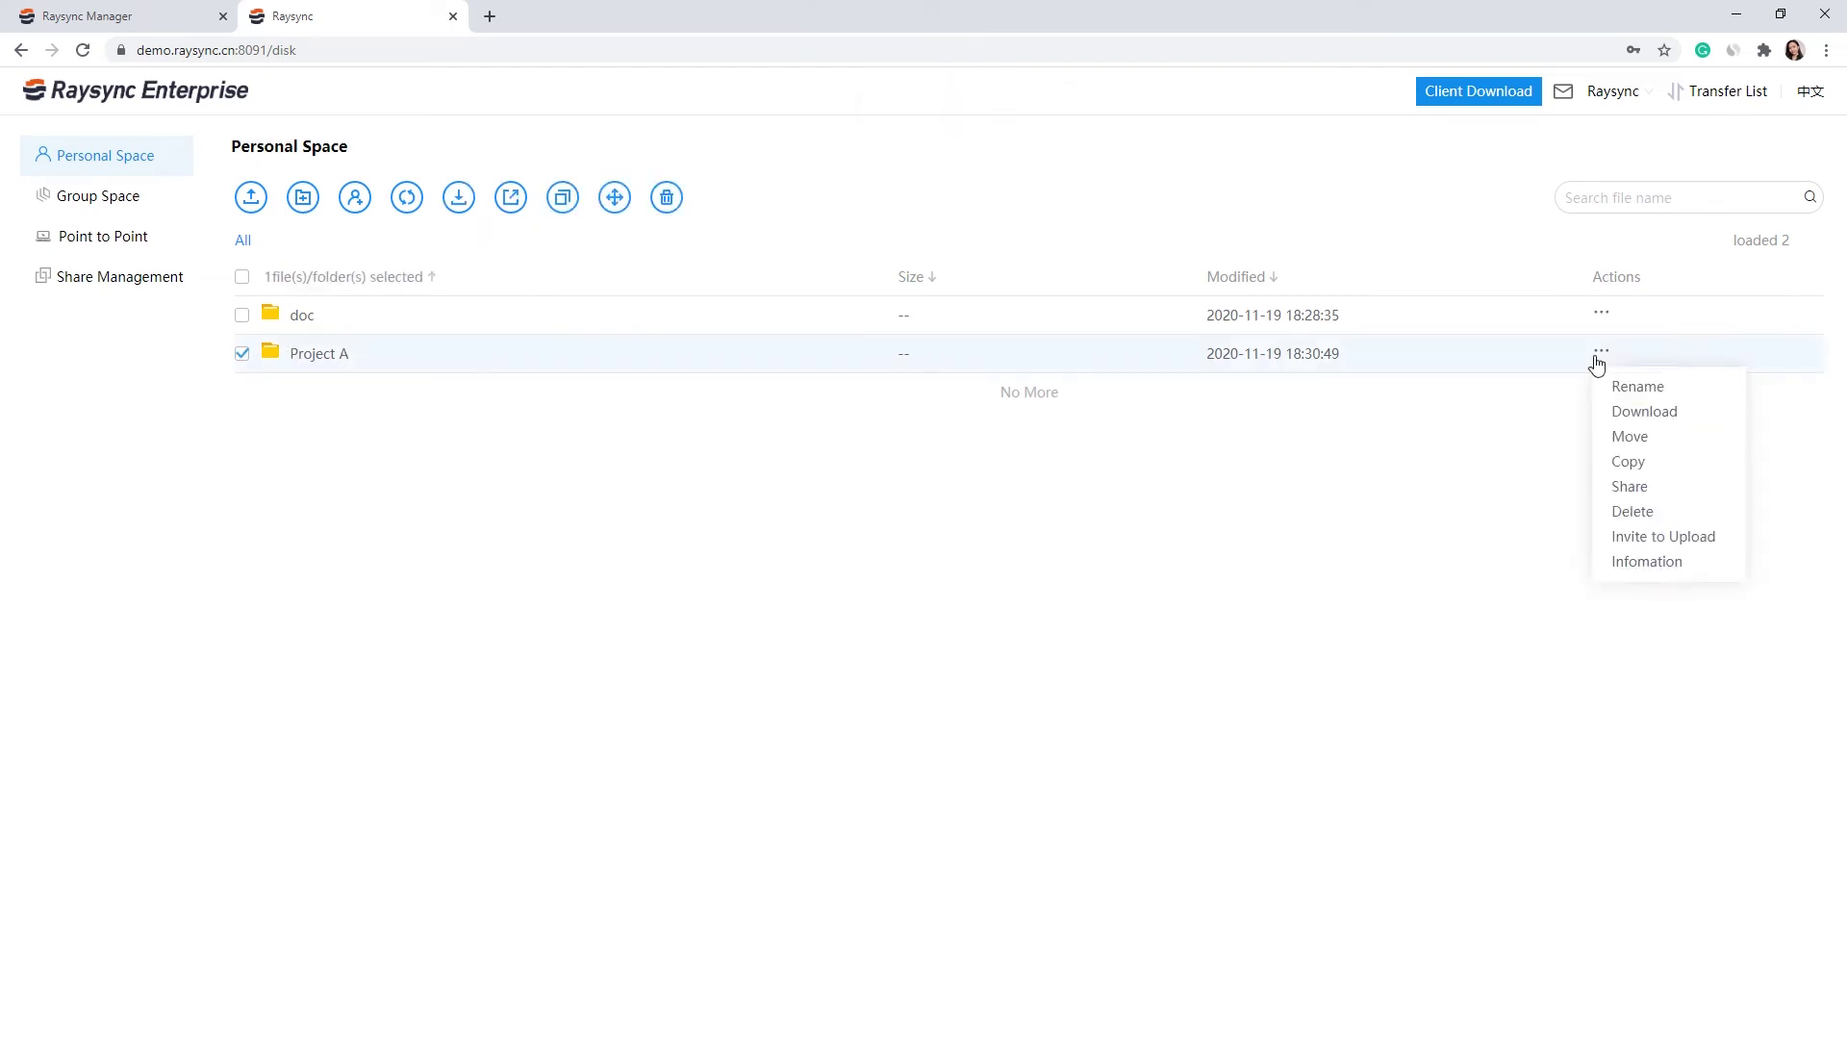
{"action": "left_click", "coordinate": [1626, 386]}
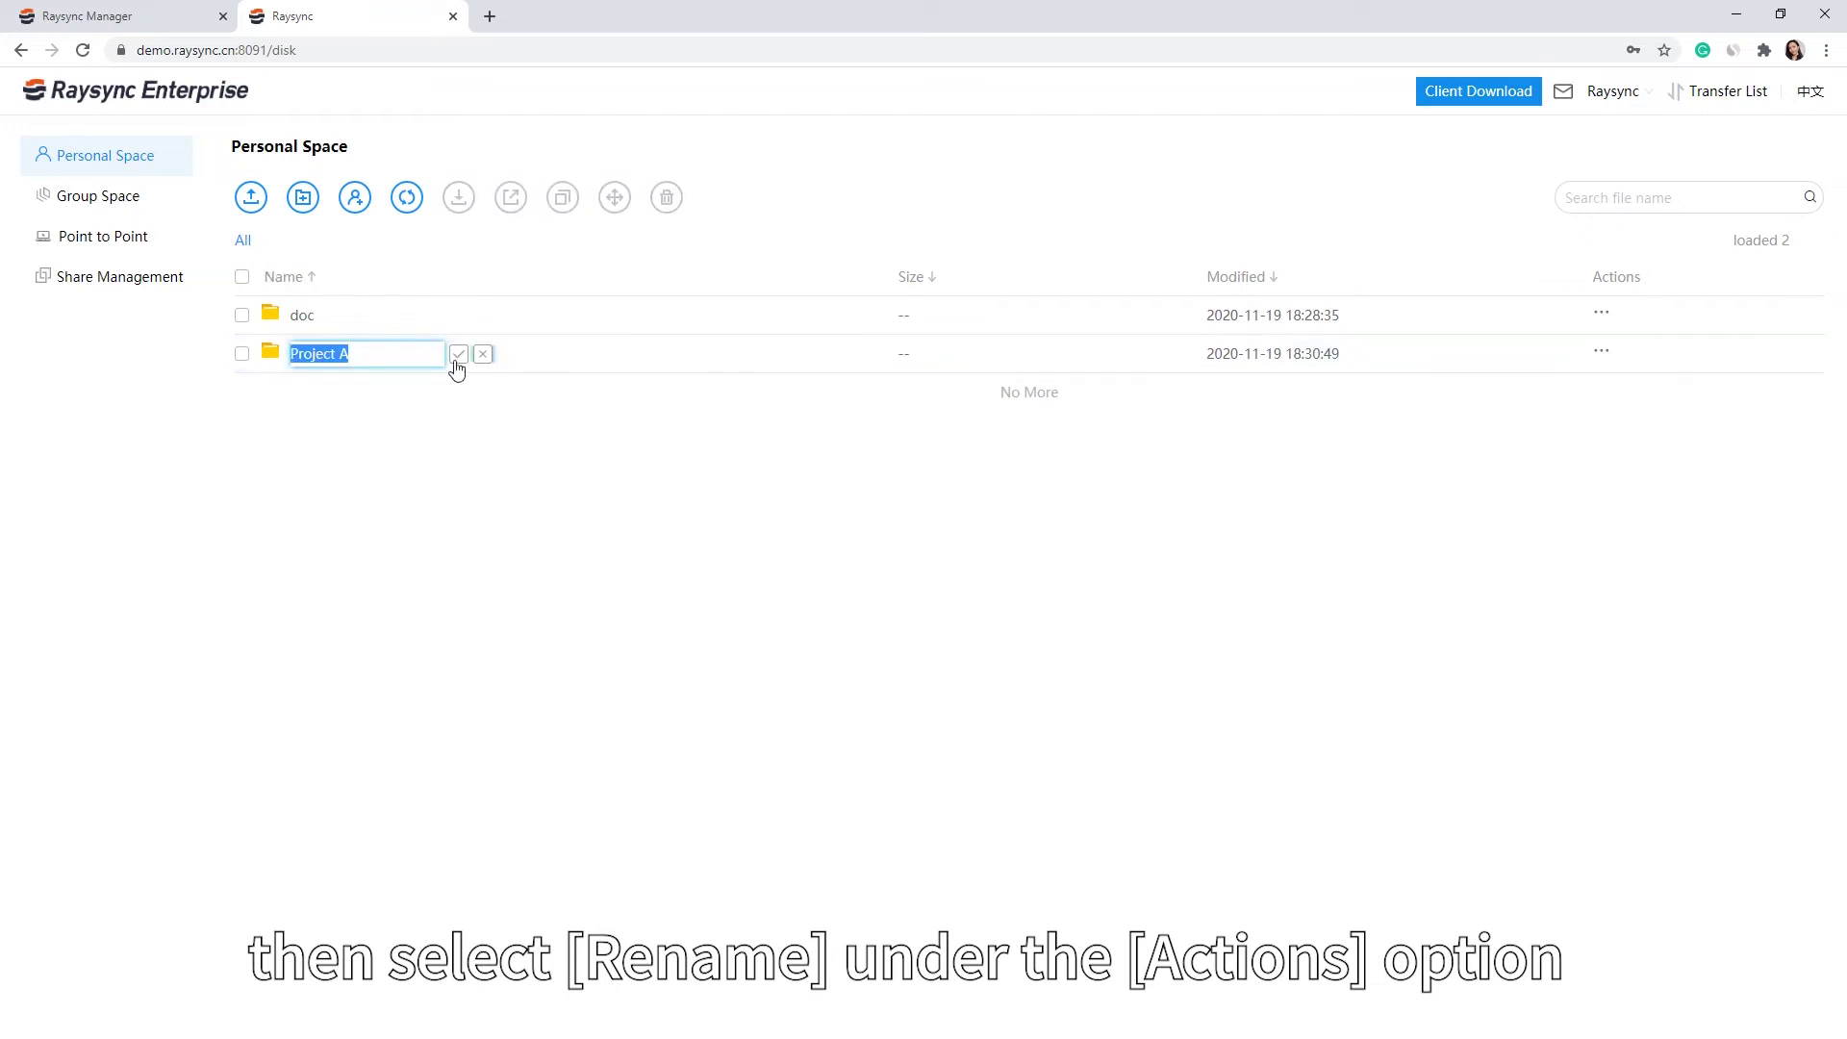
{"action": "left_click", "coordinate": [408, 357]}
{"action": "key", "text": "BackSpace"}
{"action": "type", "text": "B"}
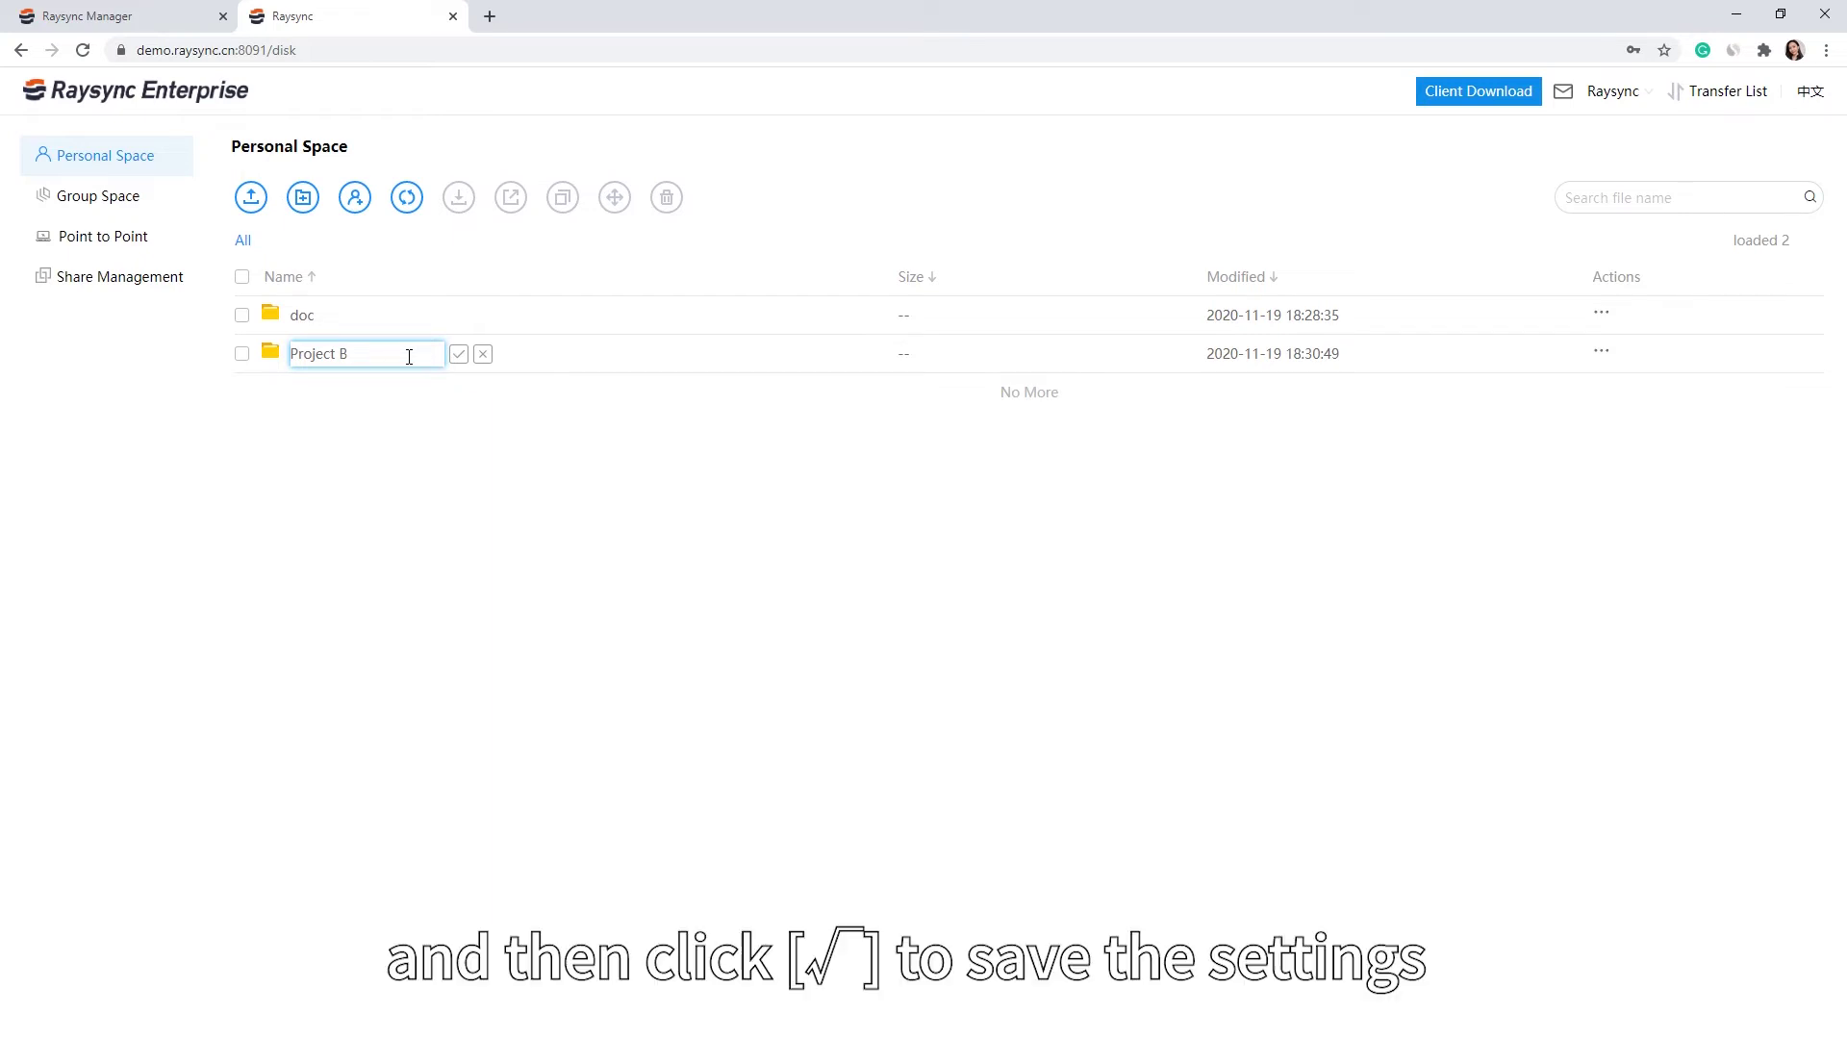
{"action": "left_click", "coordinate": [458, 354]}
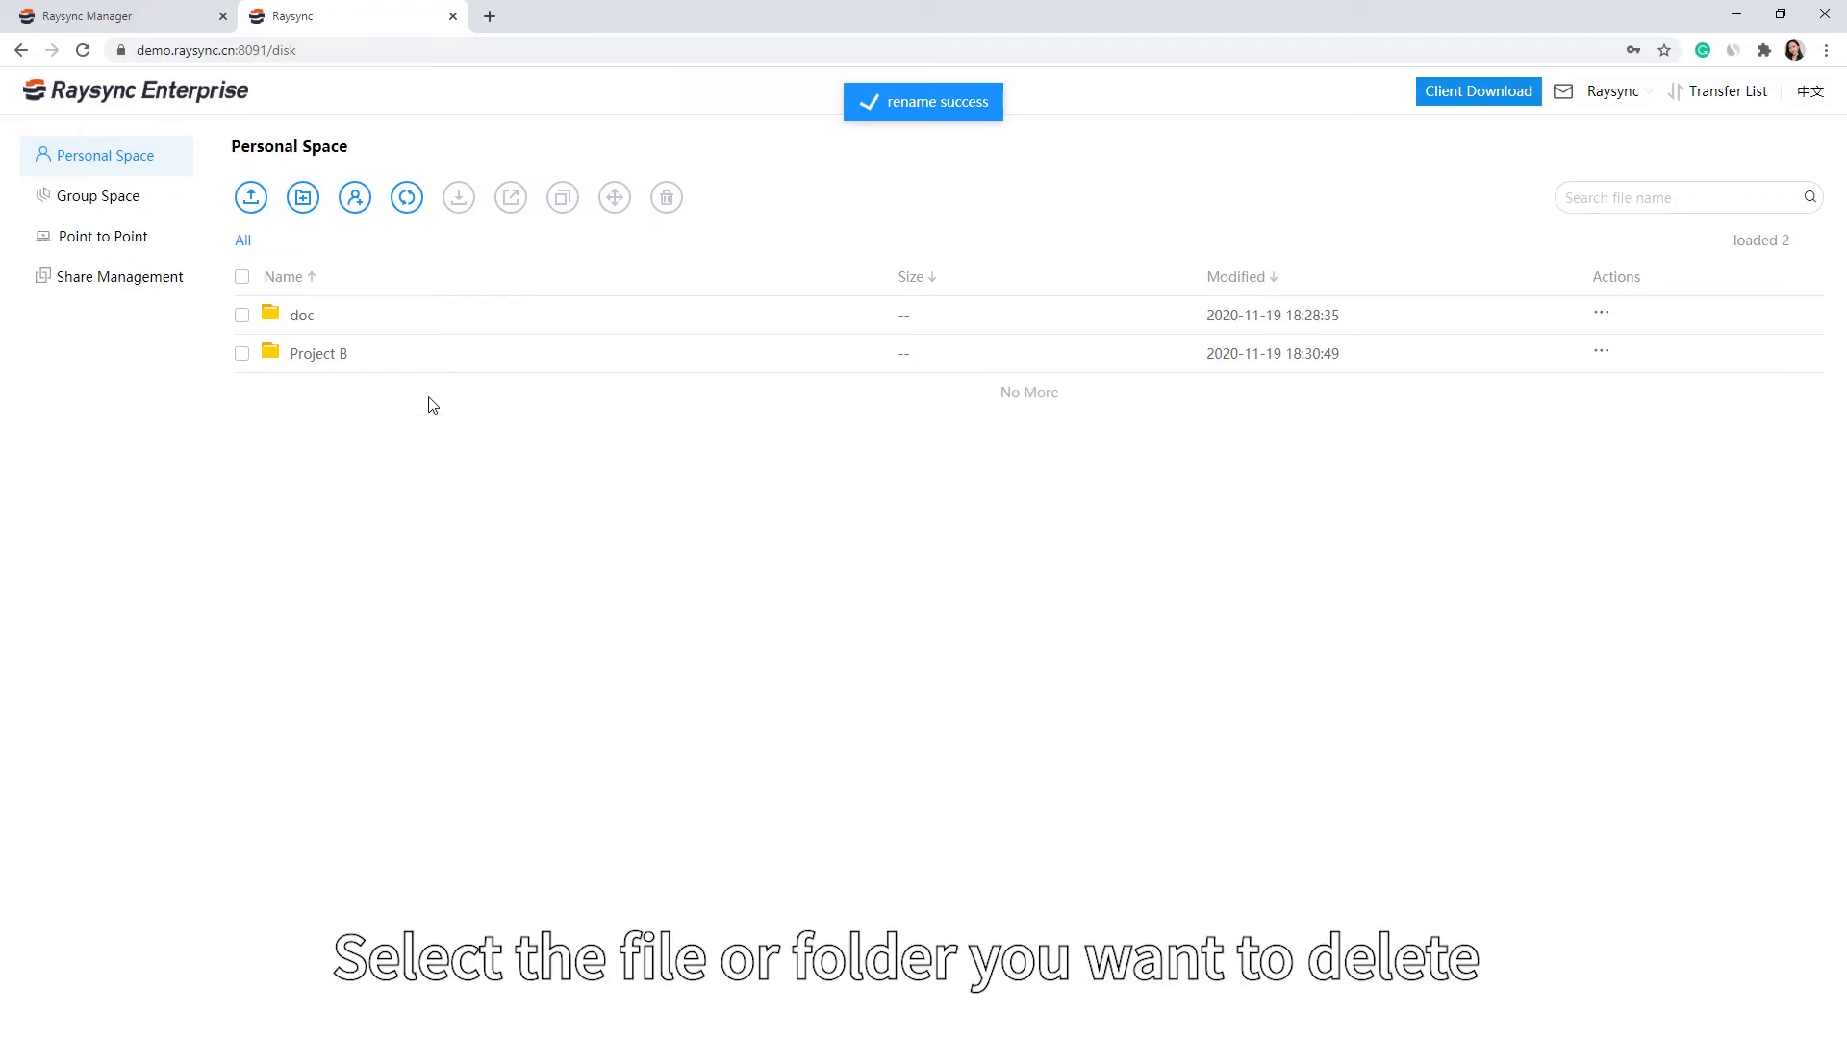
Delete the Project B folder through its Actions menu and confirm with Yes
{"action": "left_click", "coordinate": [242, 354]}
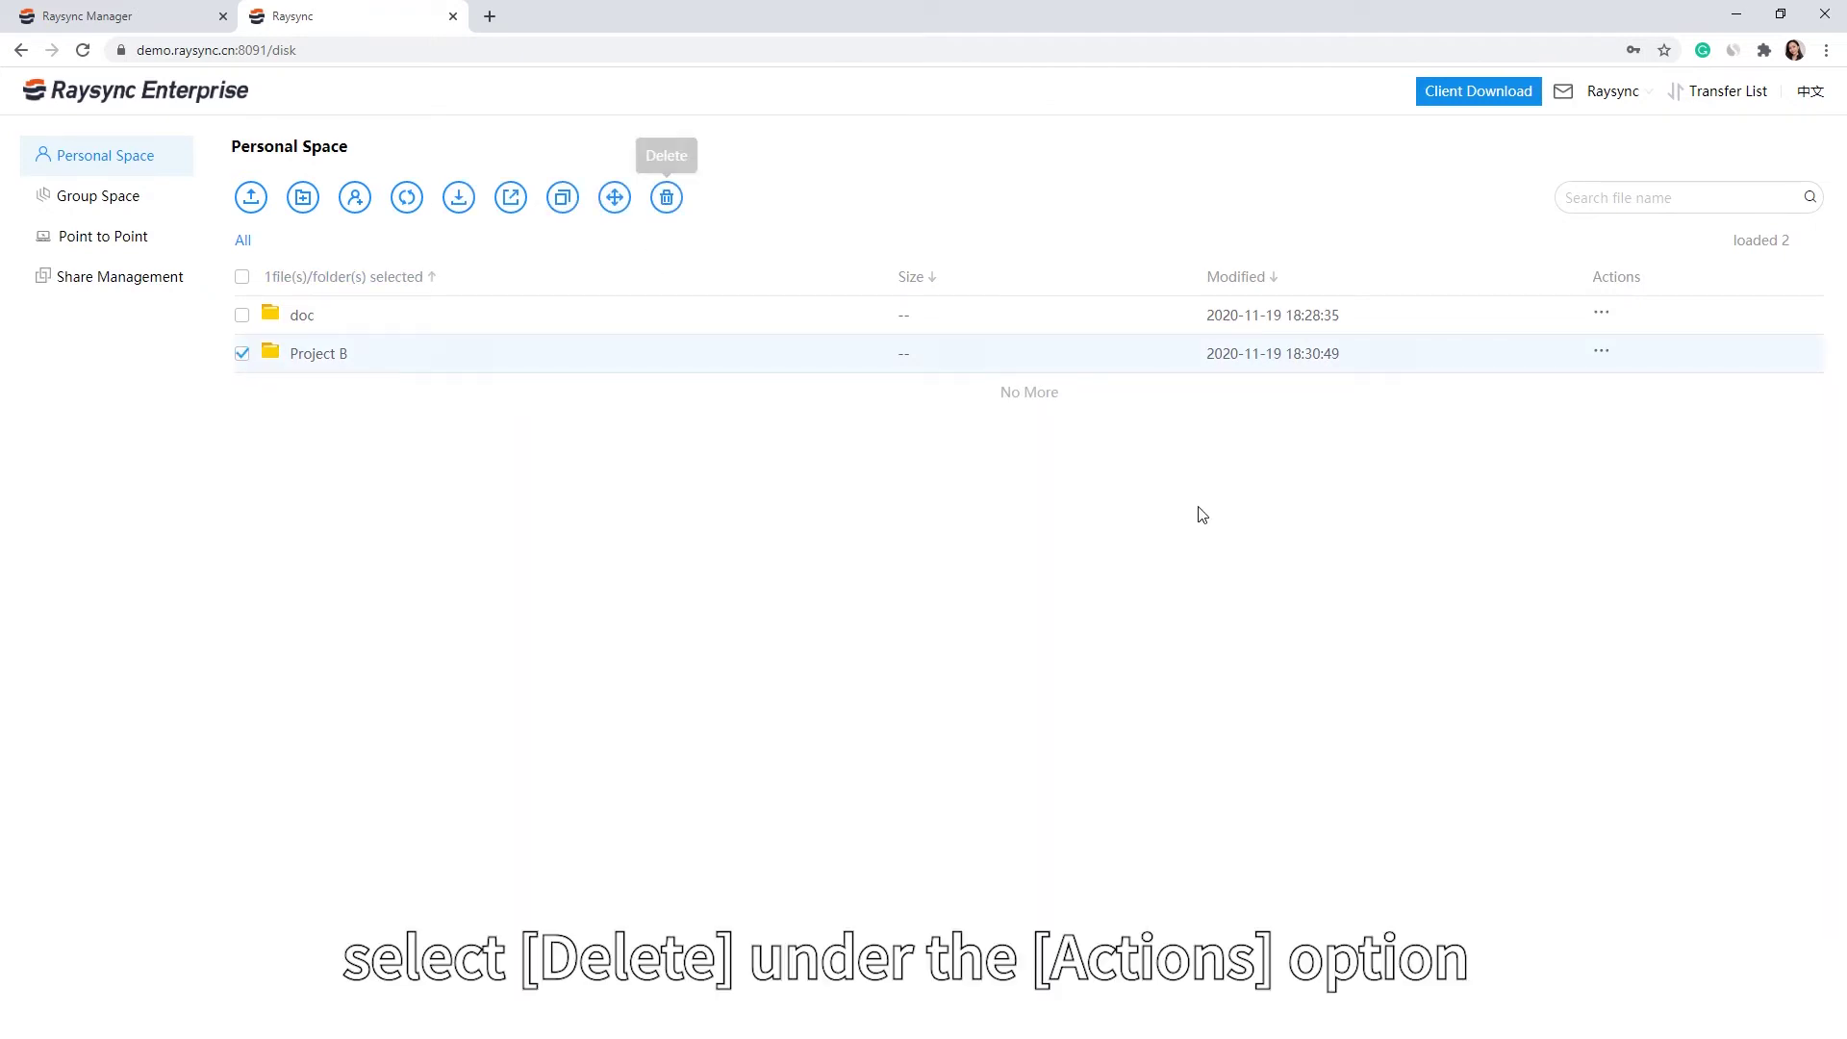
{"action": "mouse_move", "coordinate": [1602, 358]}
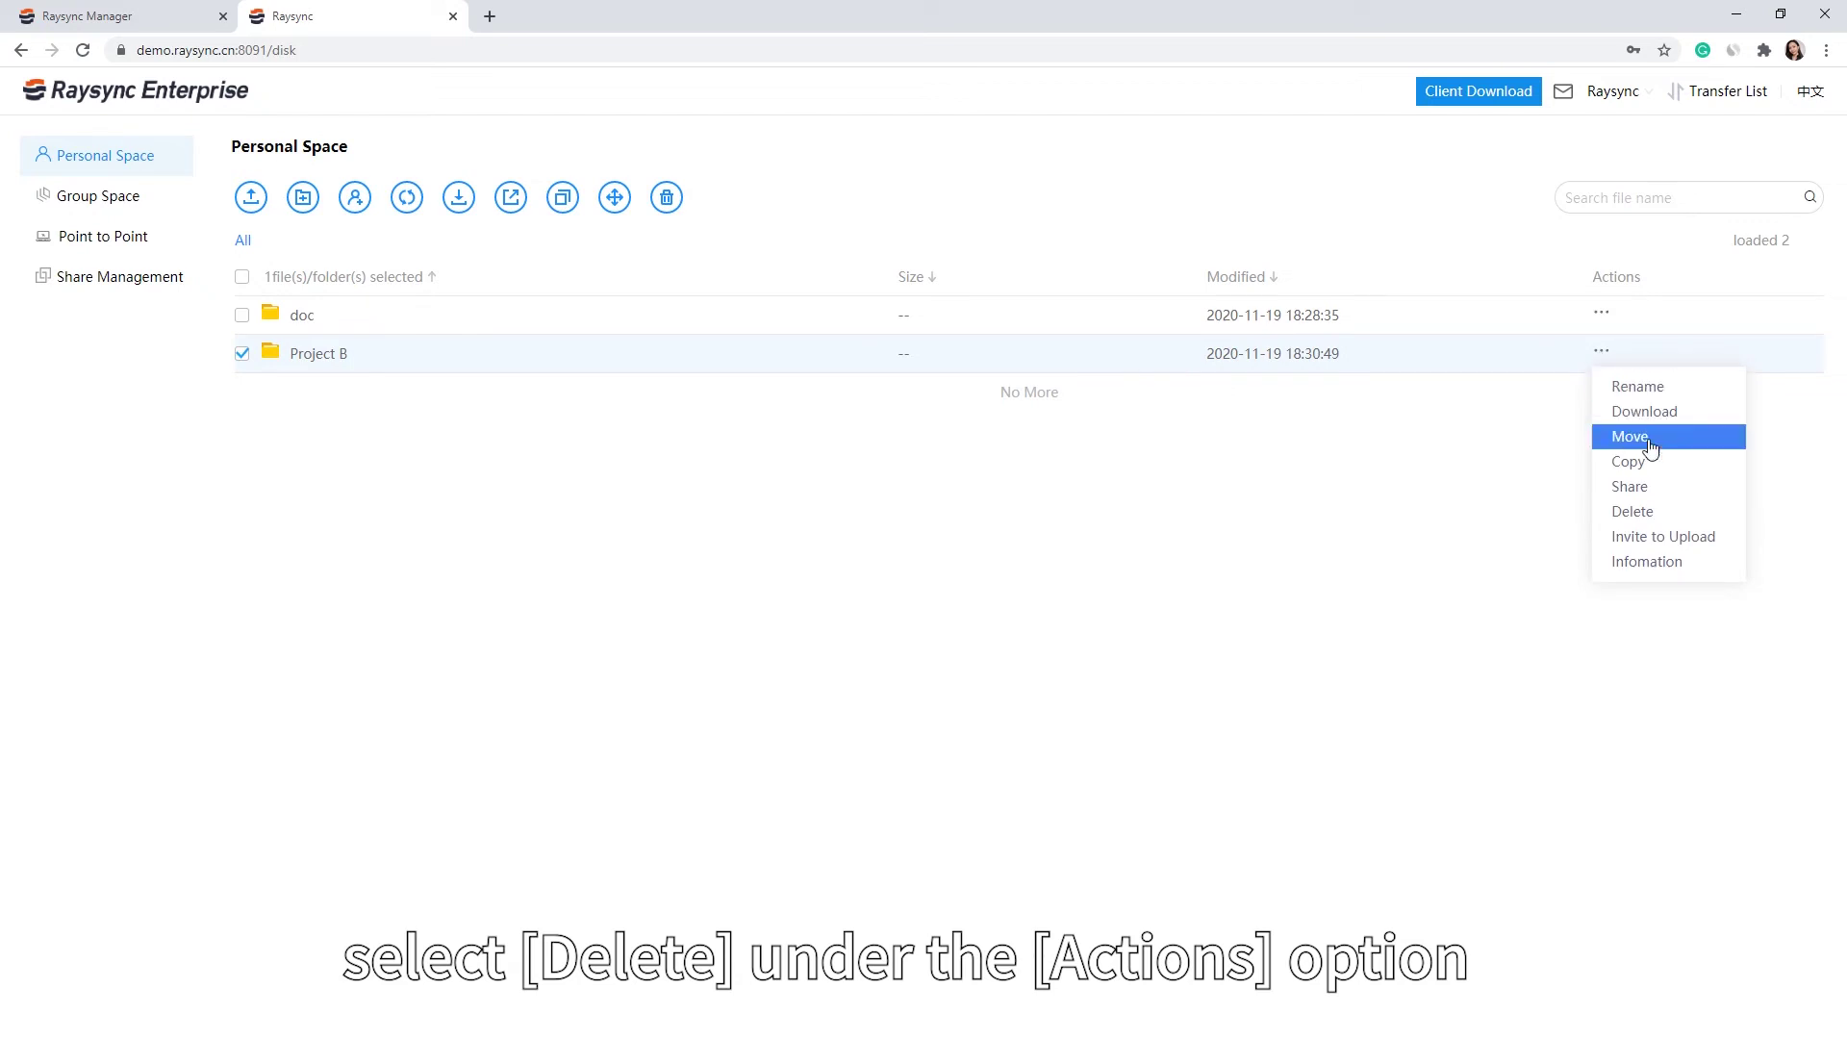
{"action": "left_click", "coordinate": [1641, 513]}
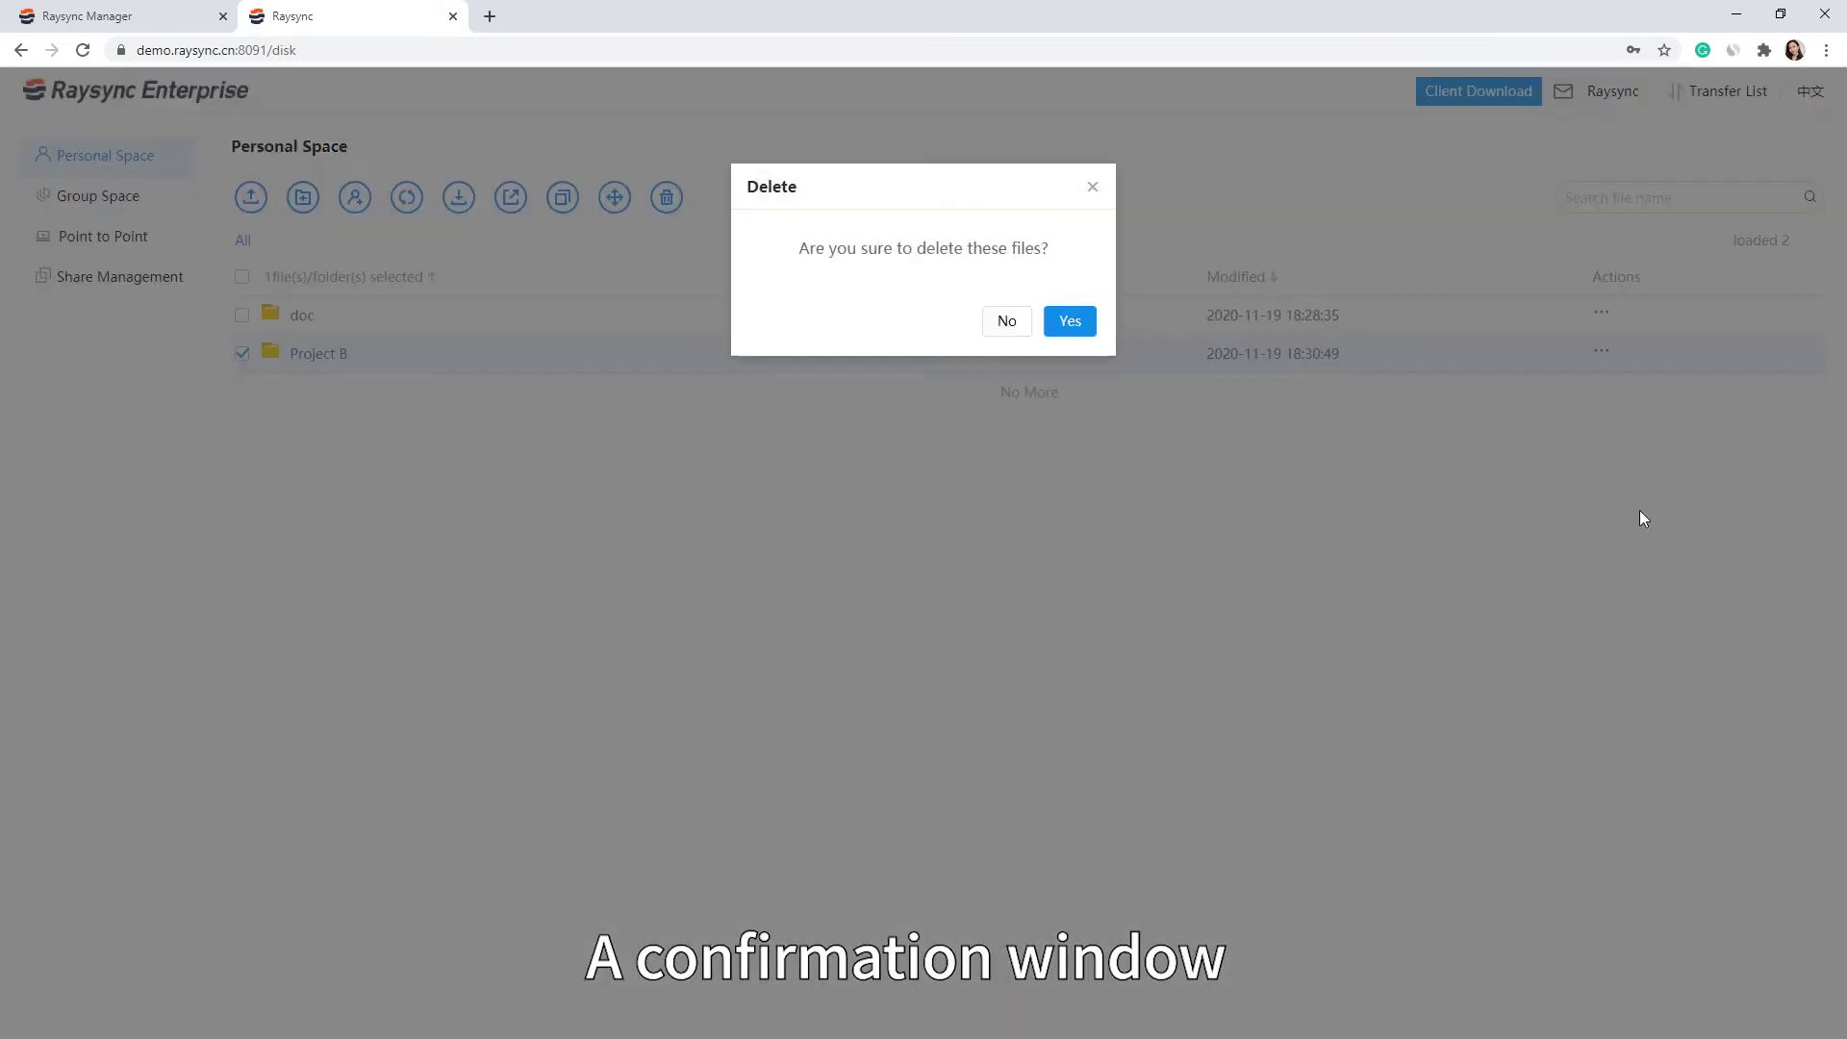
{"action": "left_click", "coordinate": [1081, 332]}
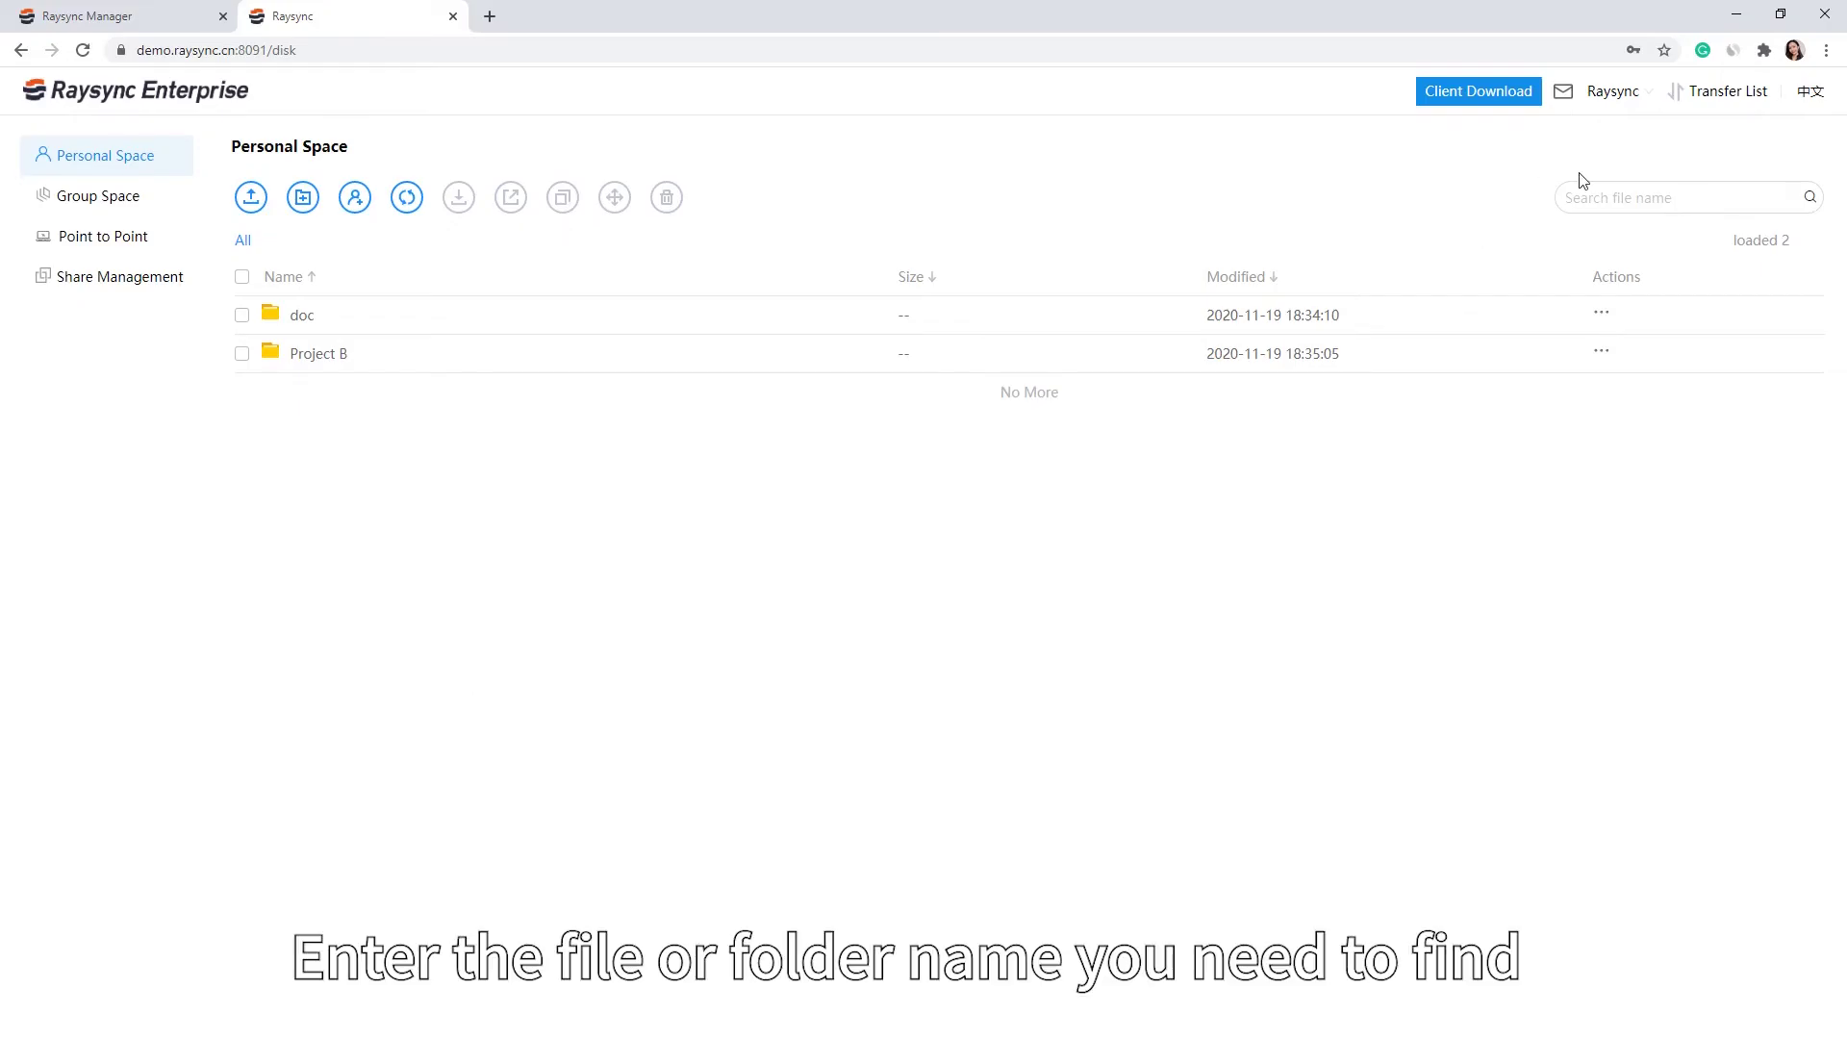
{"action": "left_click", "coordinate": [1617, 197]}
{"action": "left_click", "coordinate": [1617, 197]}
{"action": "type", "text": "doc"}
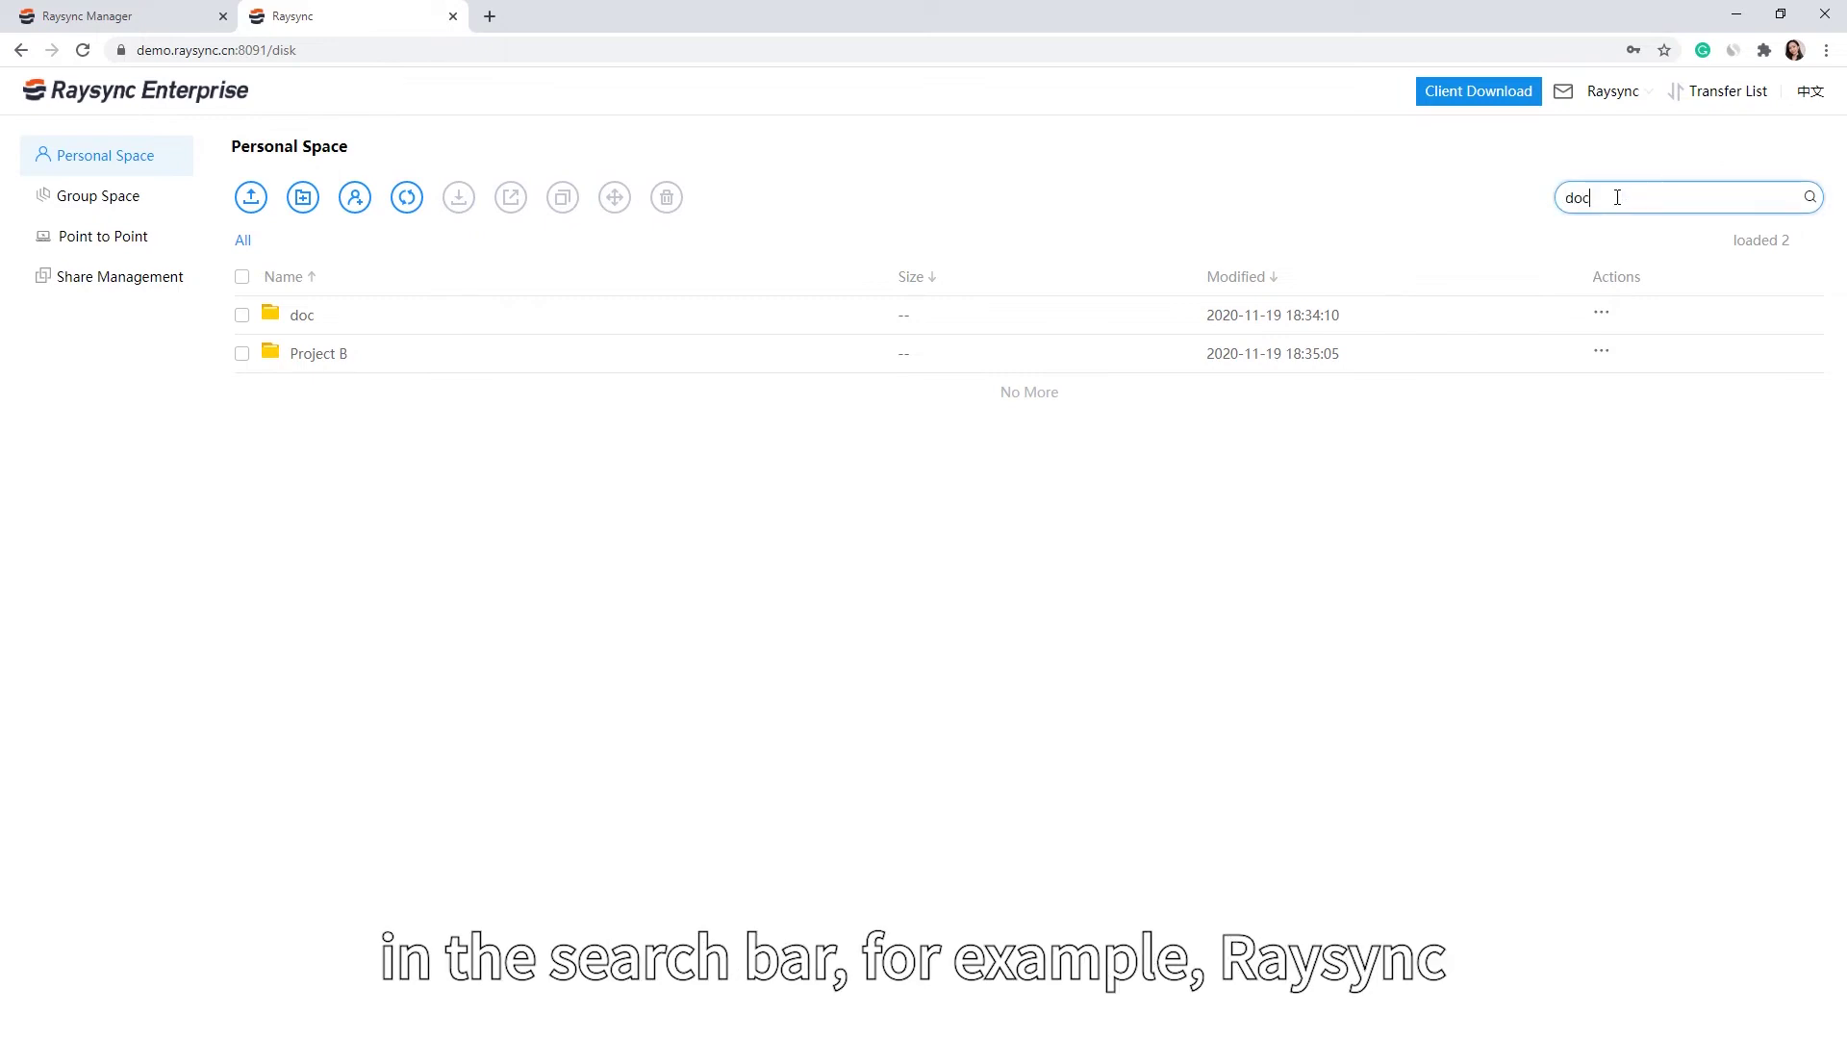
{"action": "key", "text": "Return"}
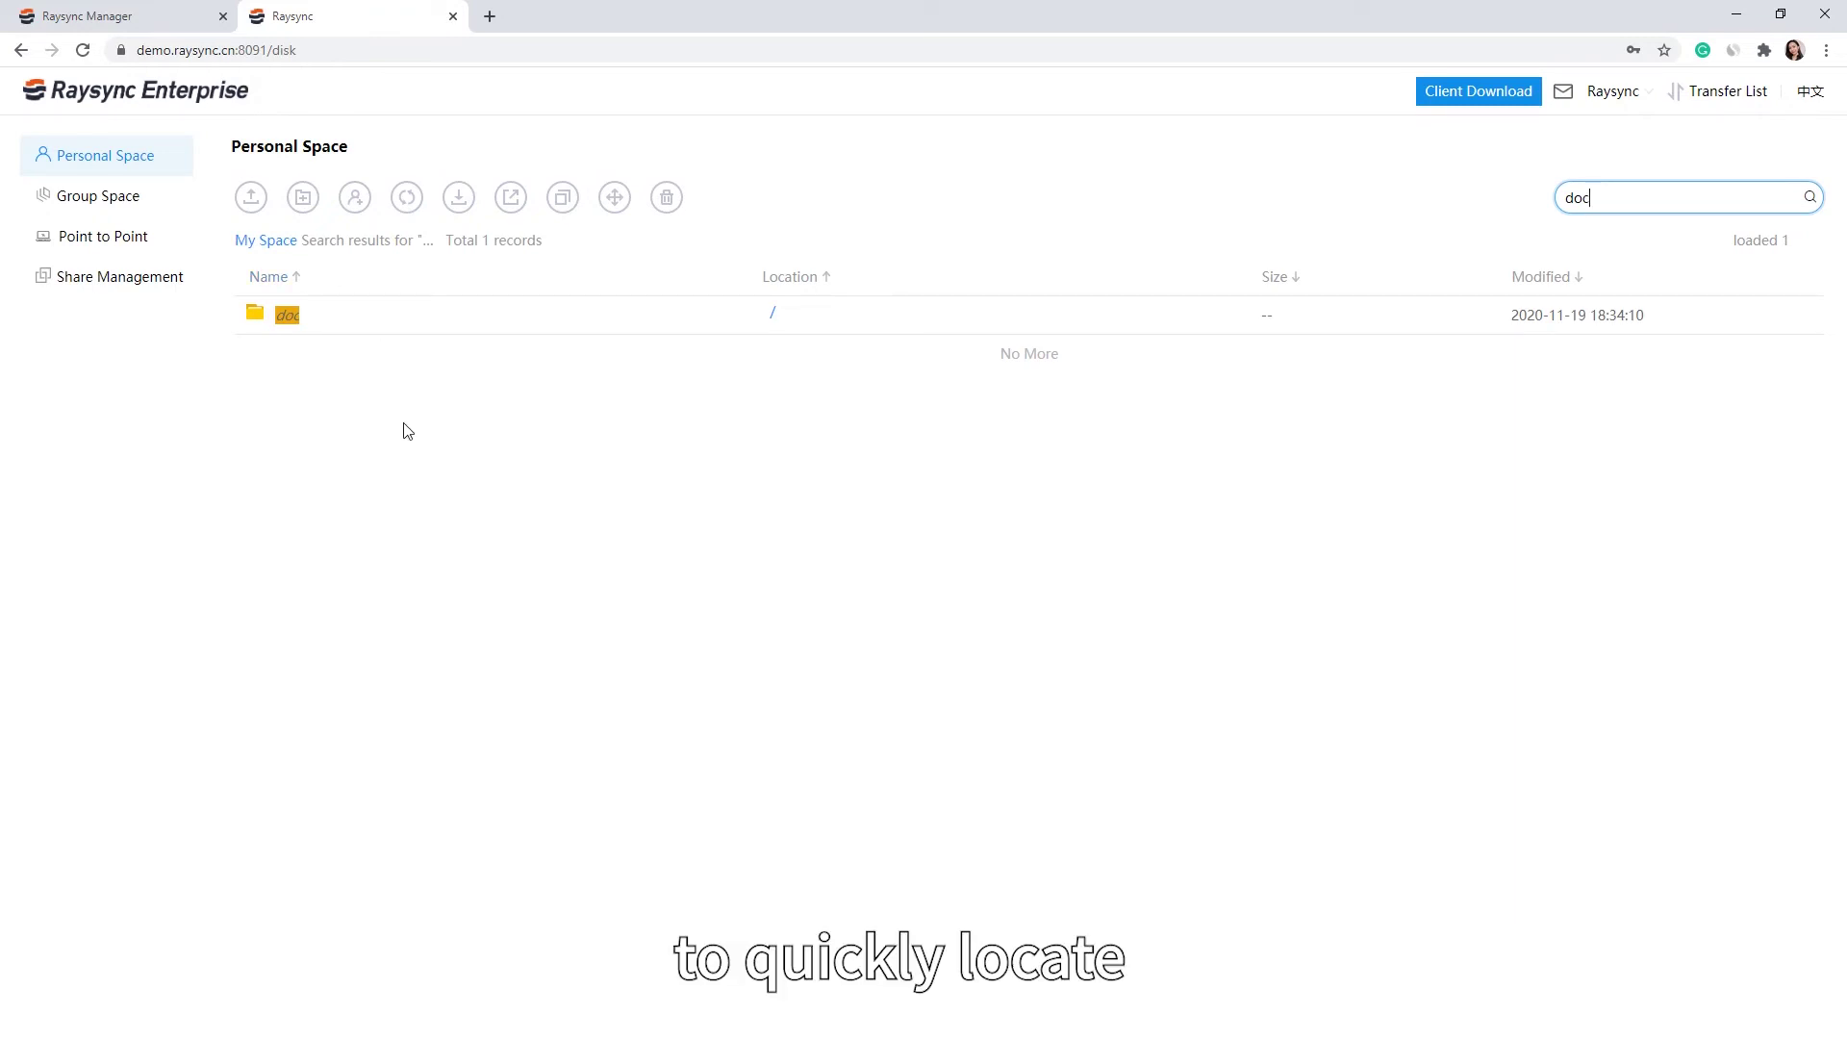
{"action": "key", "text": "BackSpace"}
{"action": "key", "text": "BackSpace"}
{"action": "key", "text": "BackSpace"}
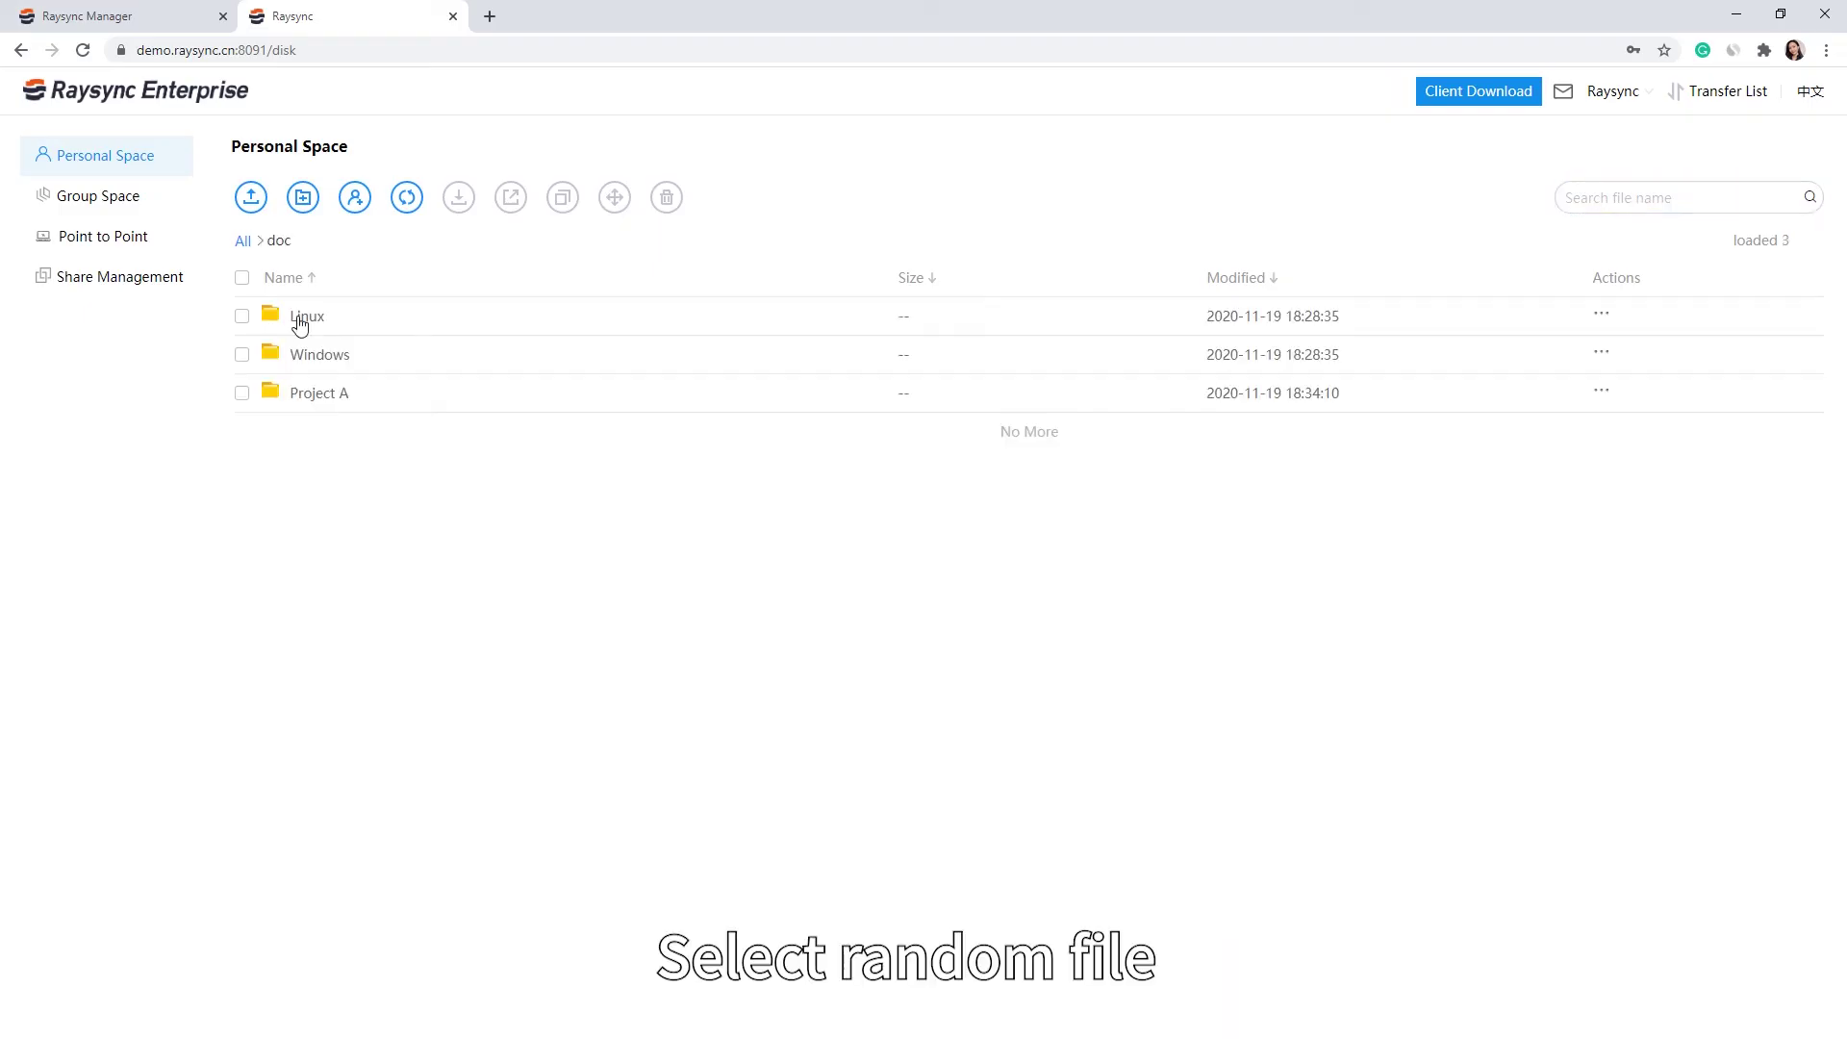
Copy doc's Project A subfolder to Project B, chosen in the Copy dialog tree
{"action": "left_click", "coordinate": [242, 393]}
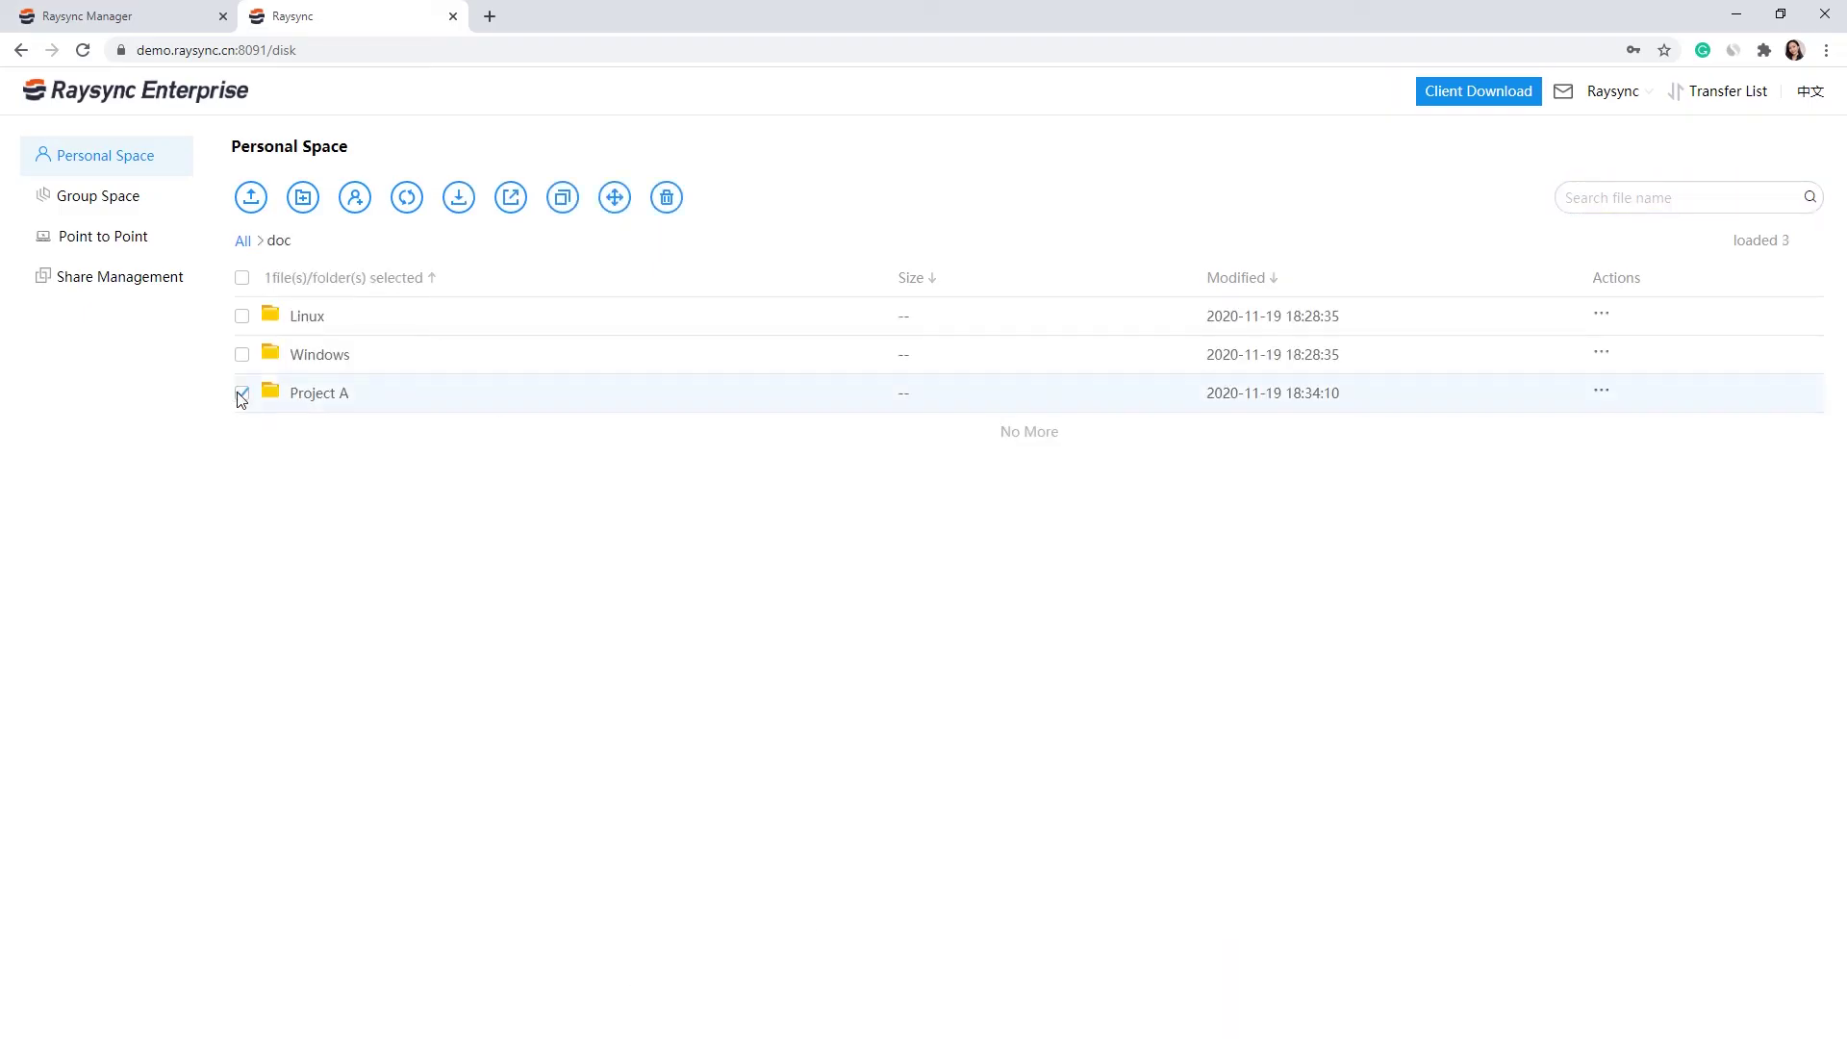
{"action": "left_click", "coordinate": [563, 200]}
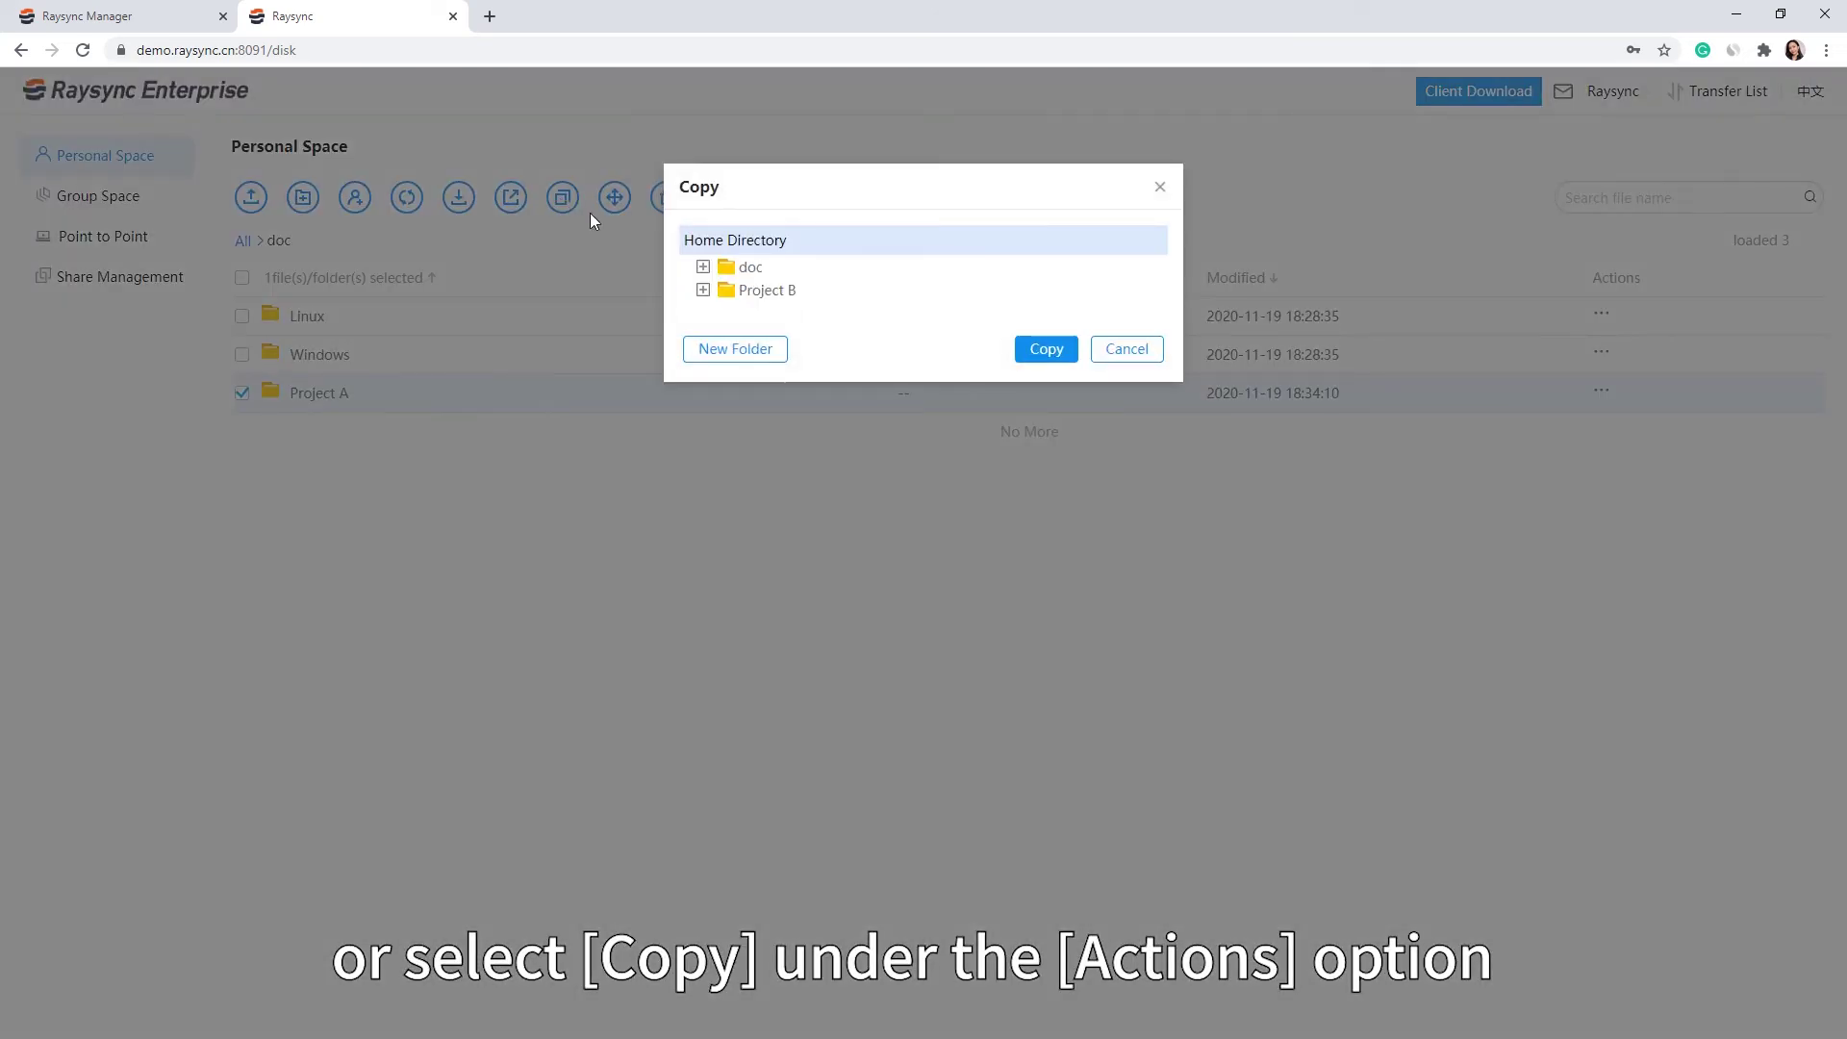
{"action": "left_click", "coordinate": [755, 291]}
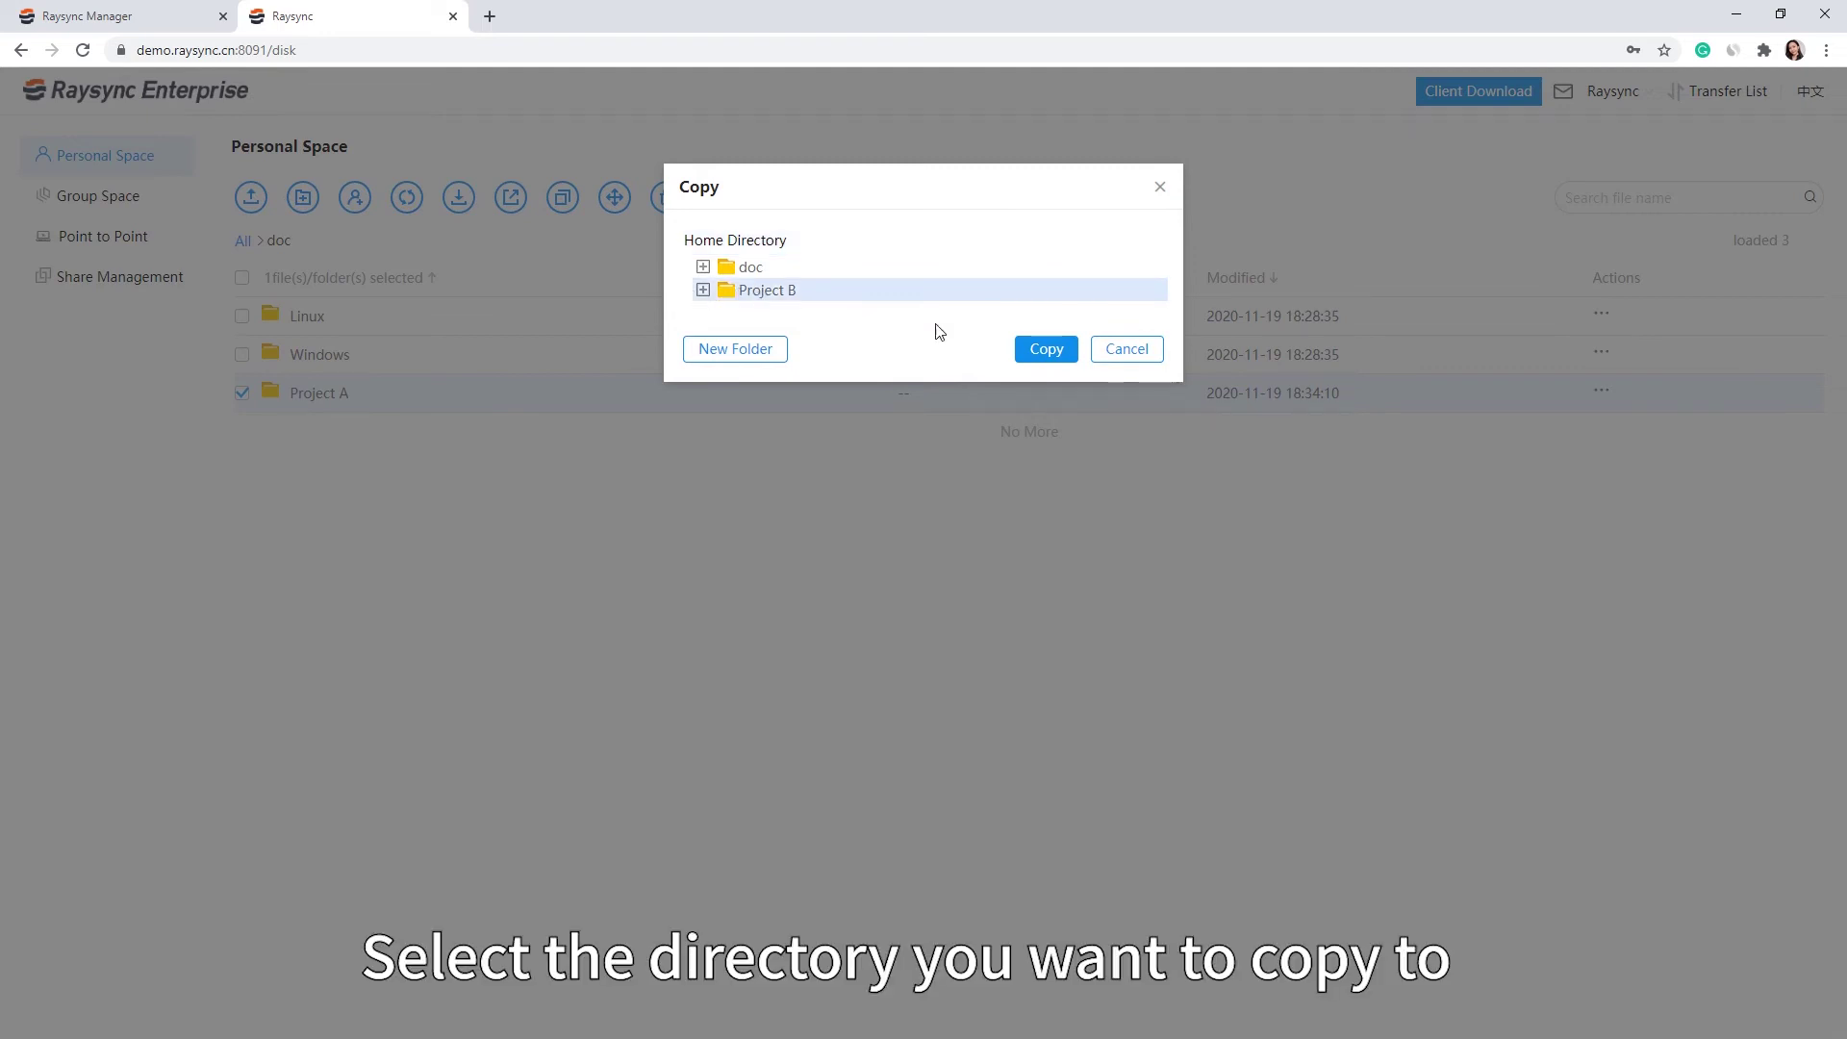
{"action": "left_click", "coordinate": [1034, 348]}
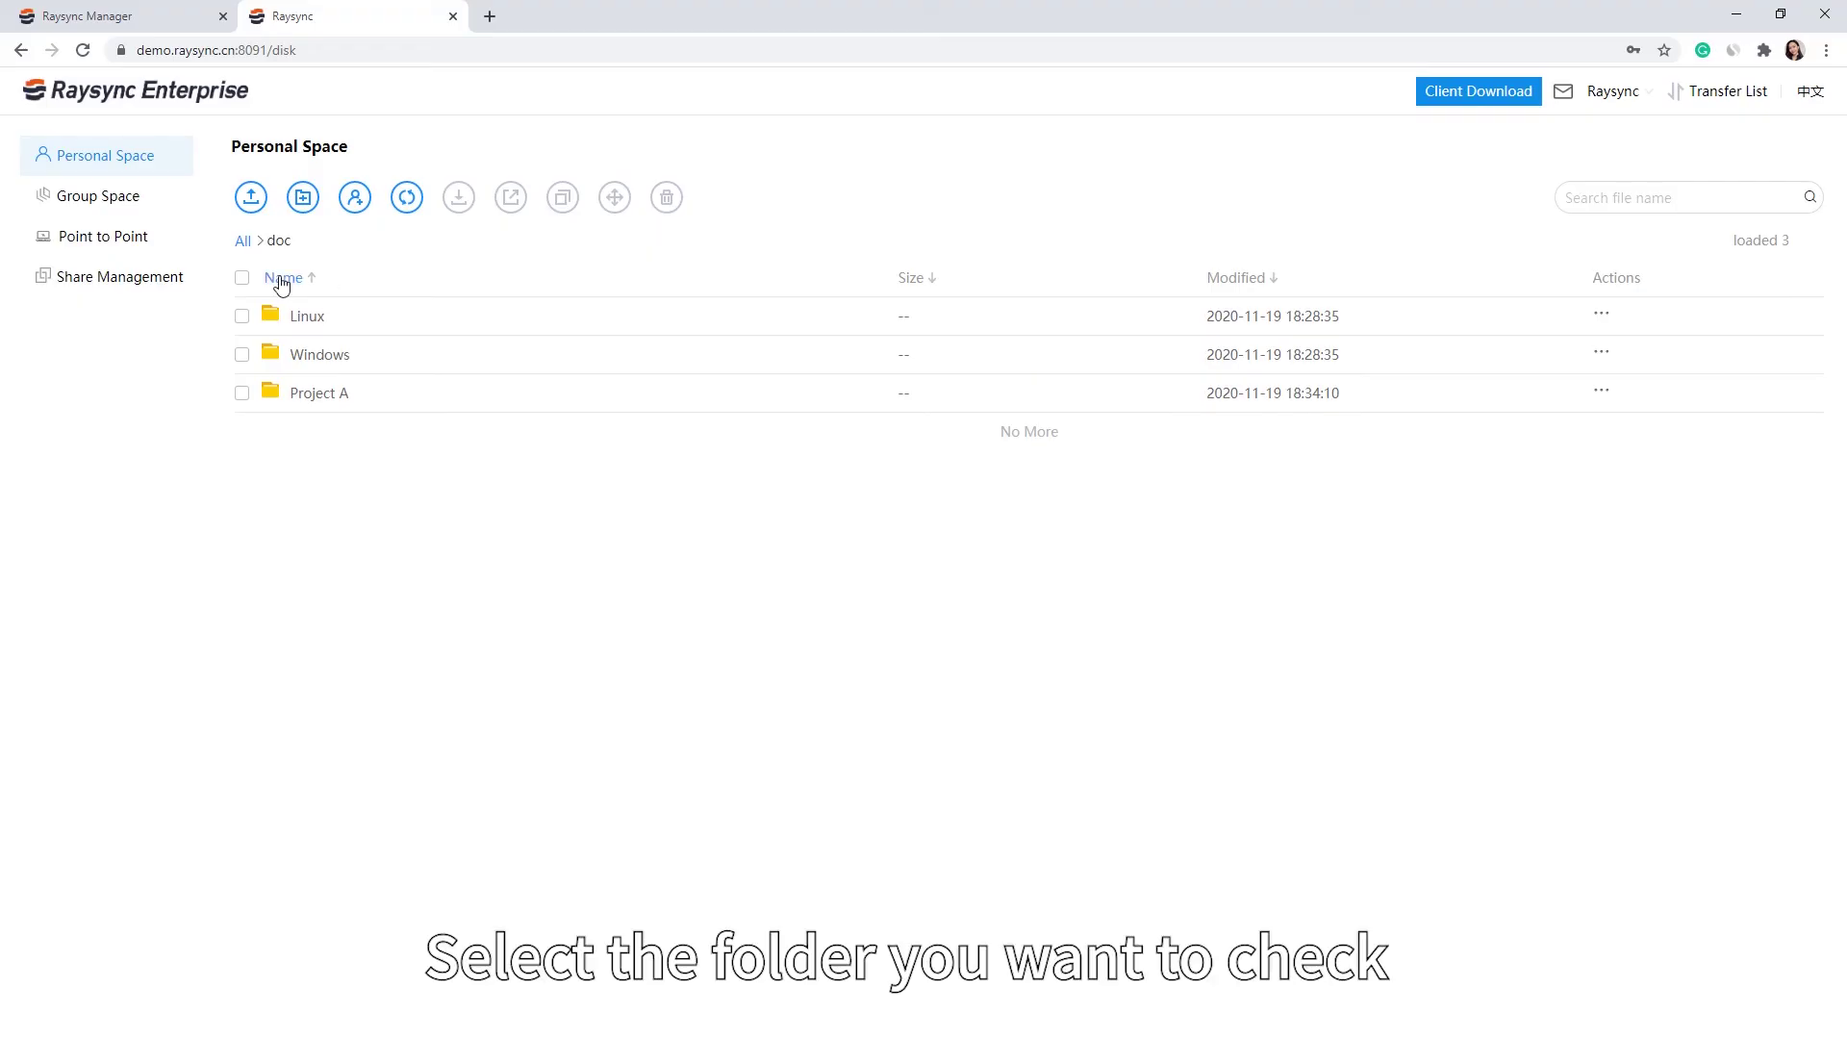
Return to the top-level Personal Space list and view the doc folder's information
{"action": "left_click", "coordinate": [246, 243]}
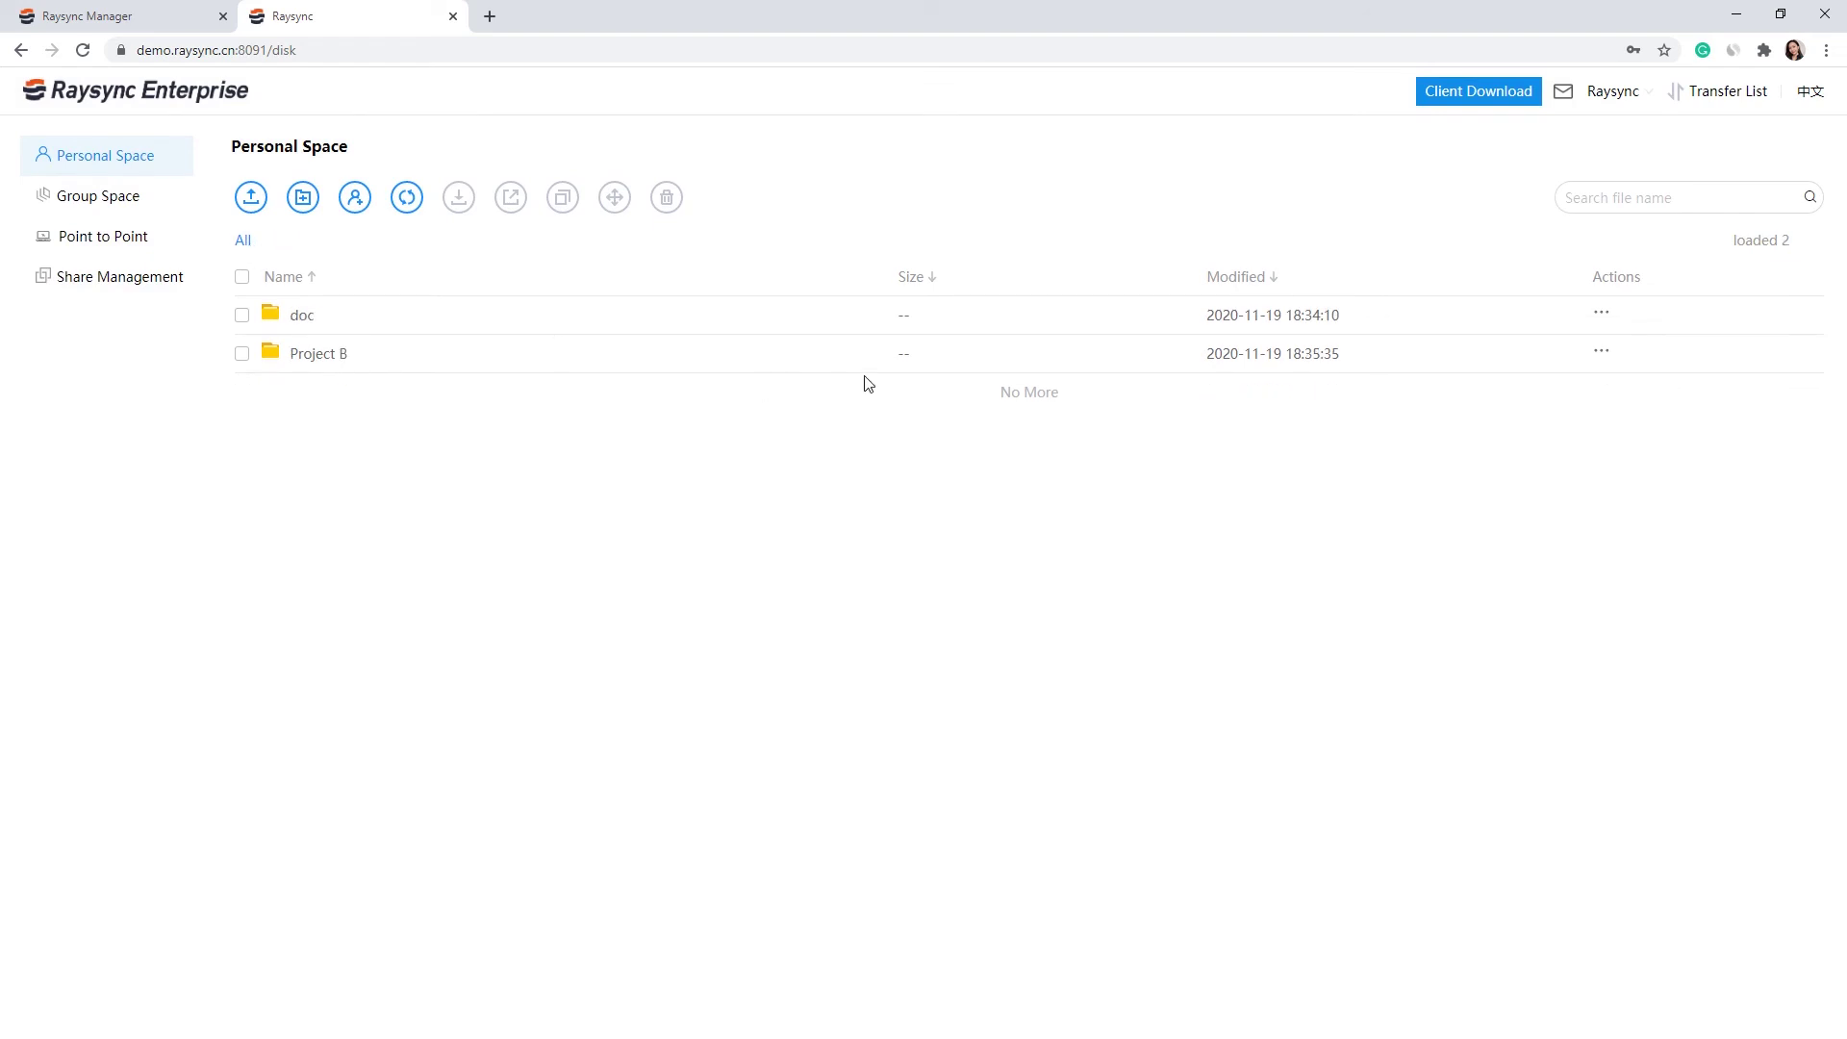
{"action": "left_click", "coordinate": [1601, 312]}
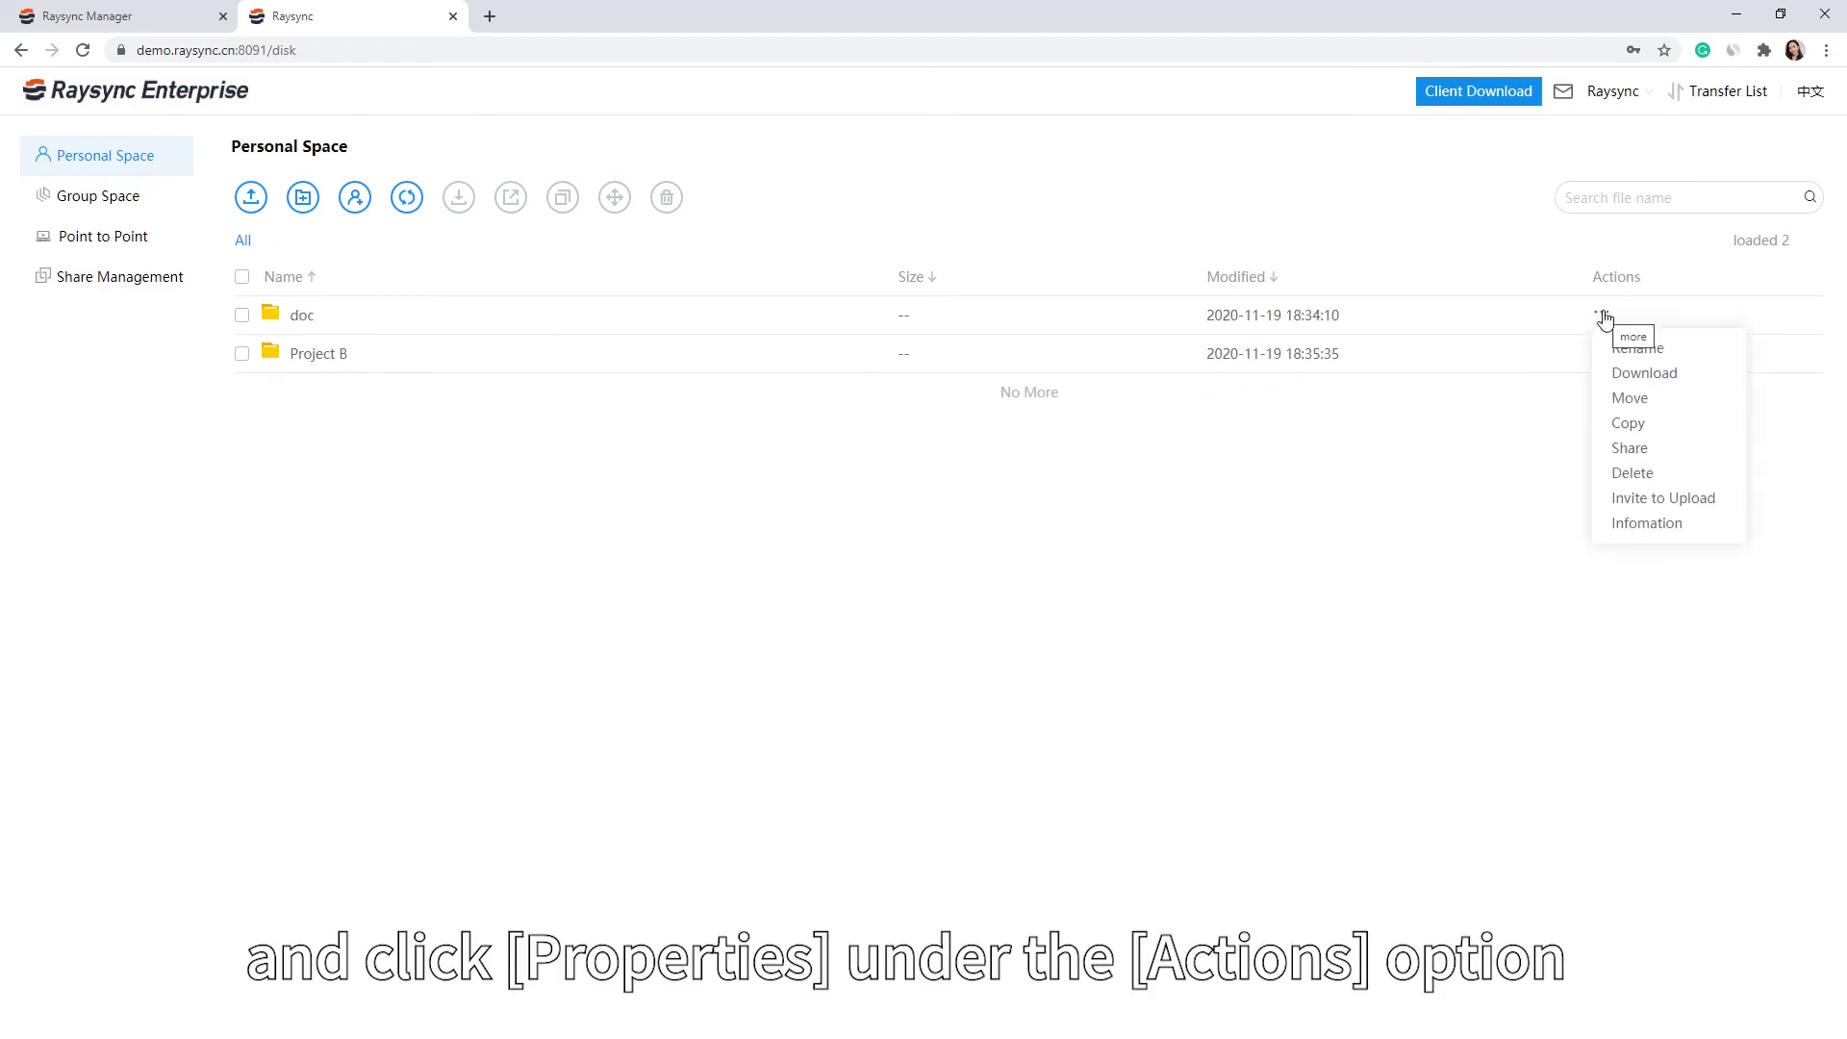
{"action": "left_click", "coordinate": [1648, 523]}
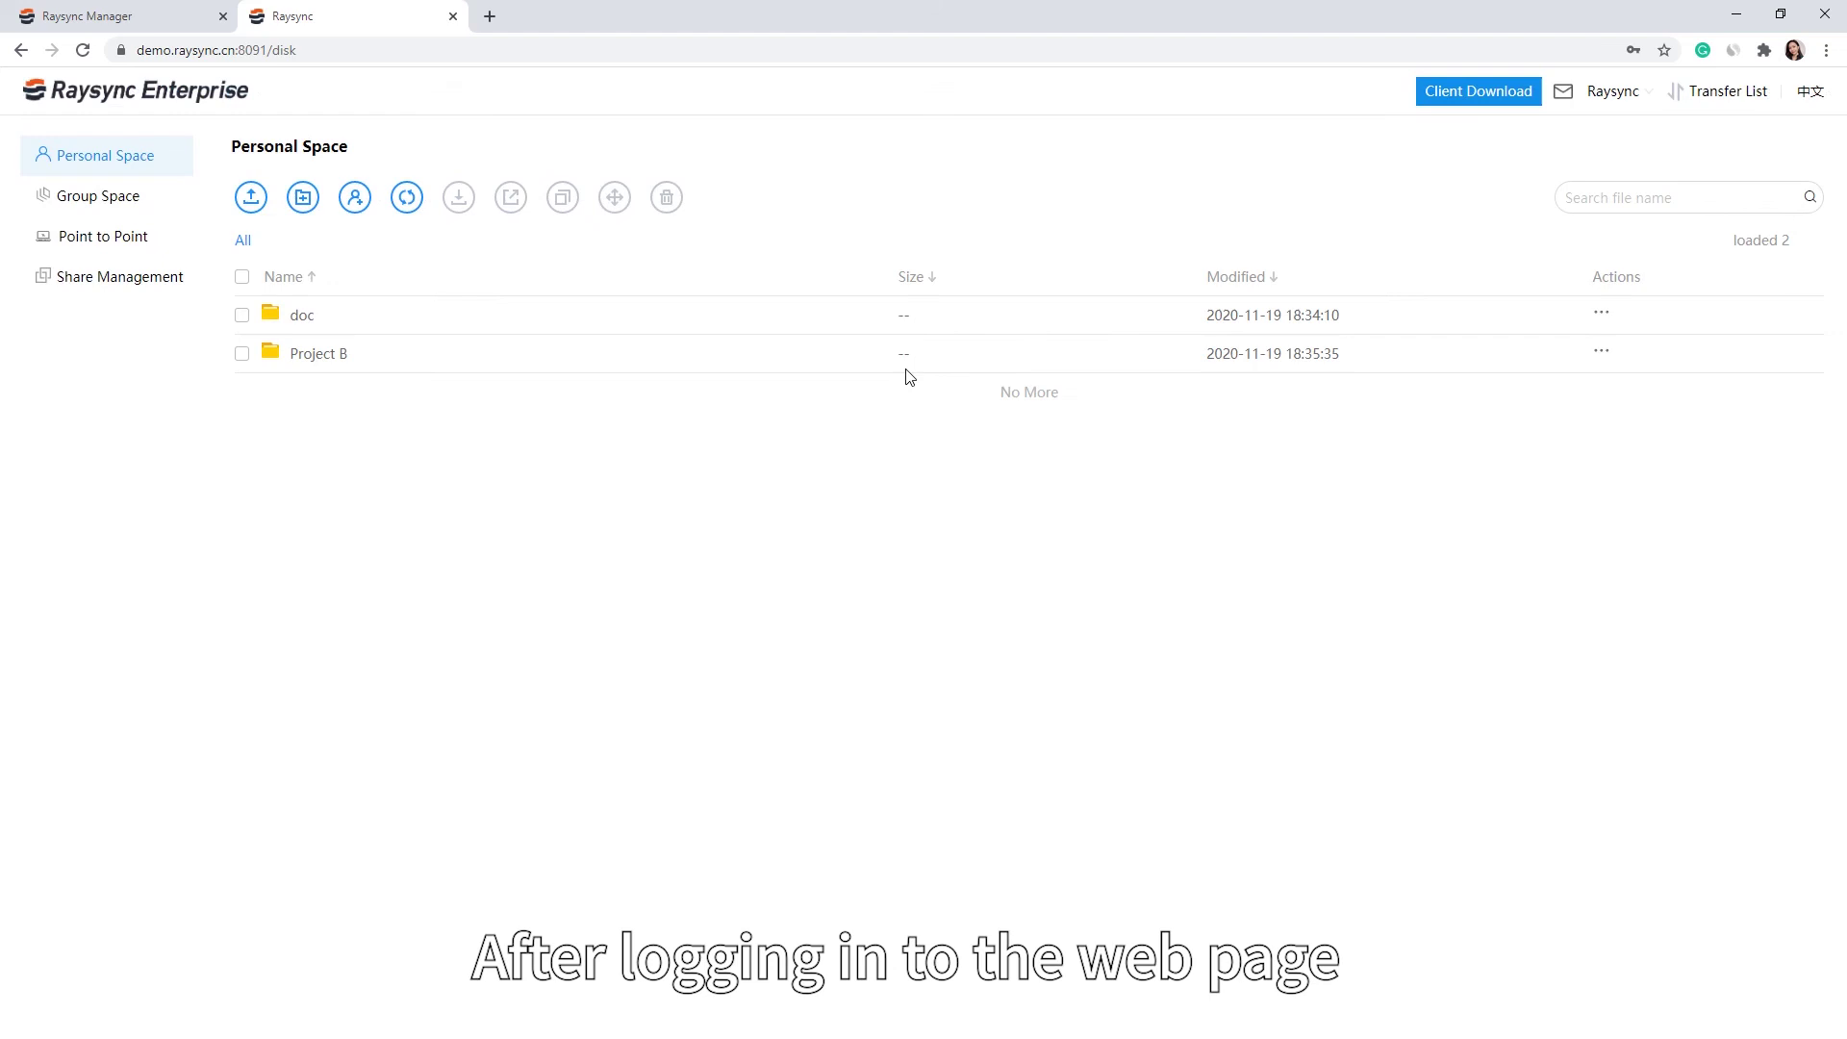
Attempt a folder upload, which shows the tip that the Raysync client is not detected
{"action": "mouse_move", "coordinate": [251, 207]}
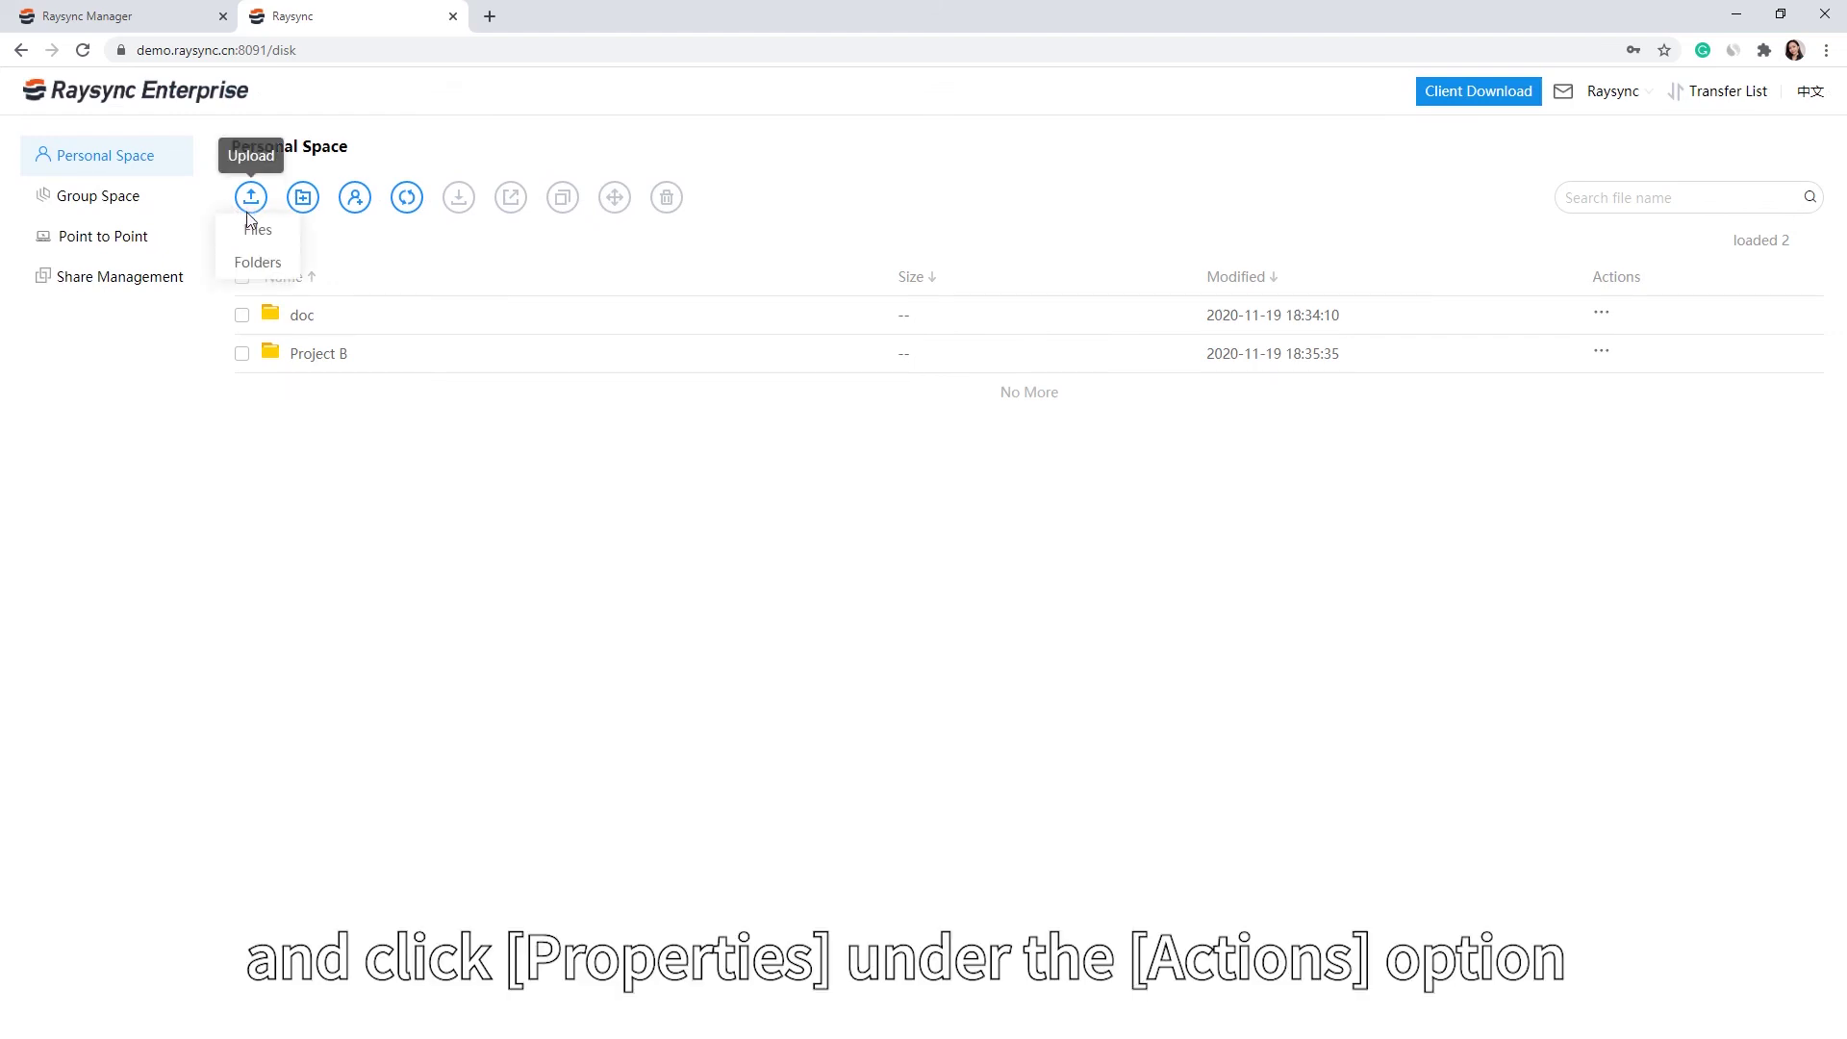
{"action": "left_click", "coordinate": [251, 263]}
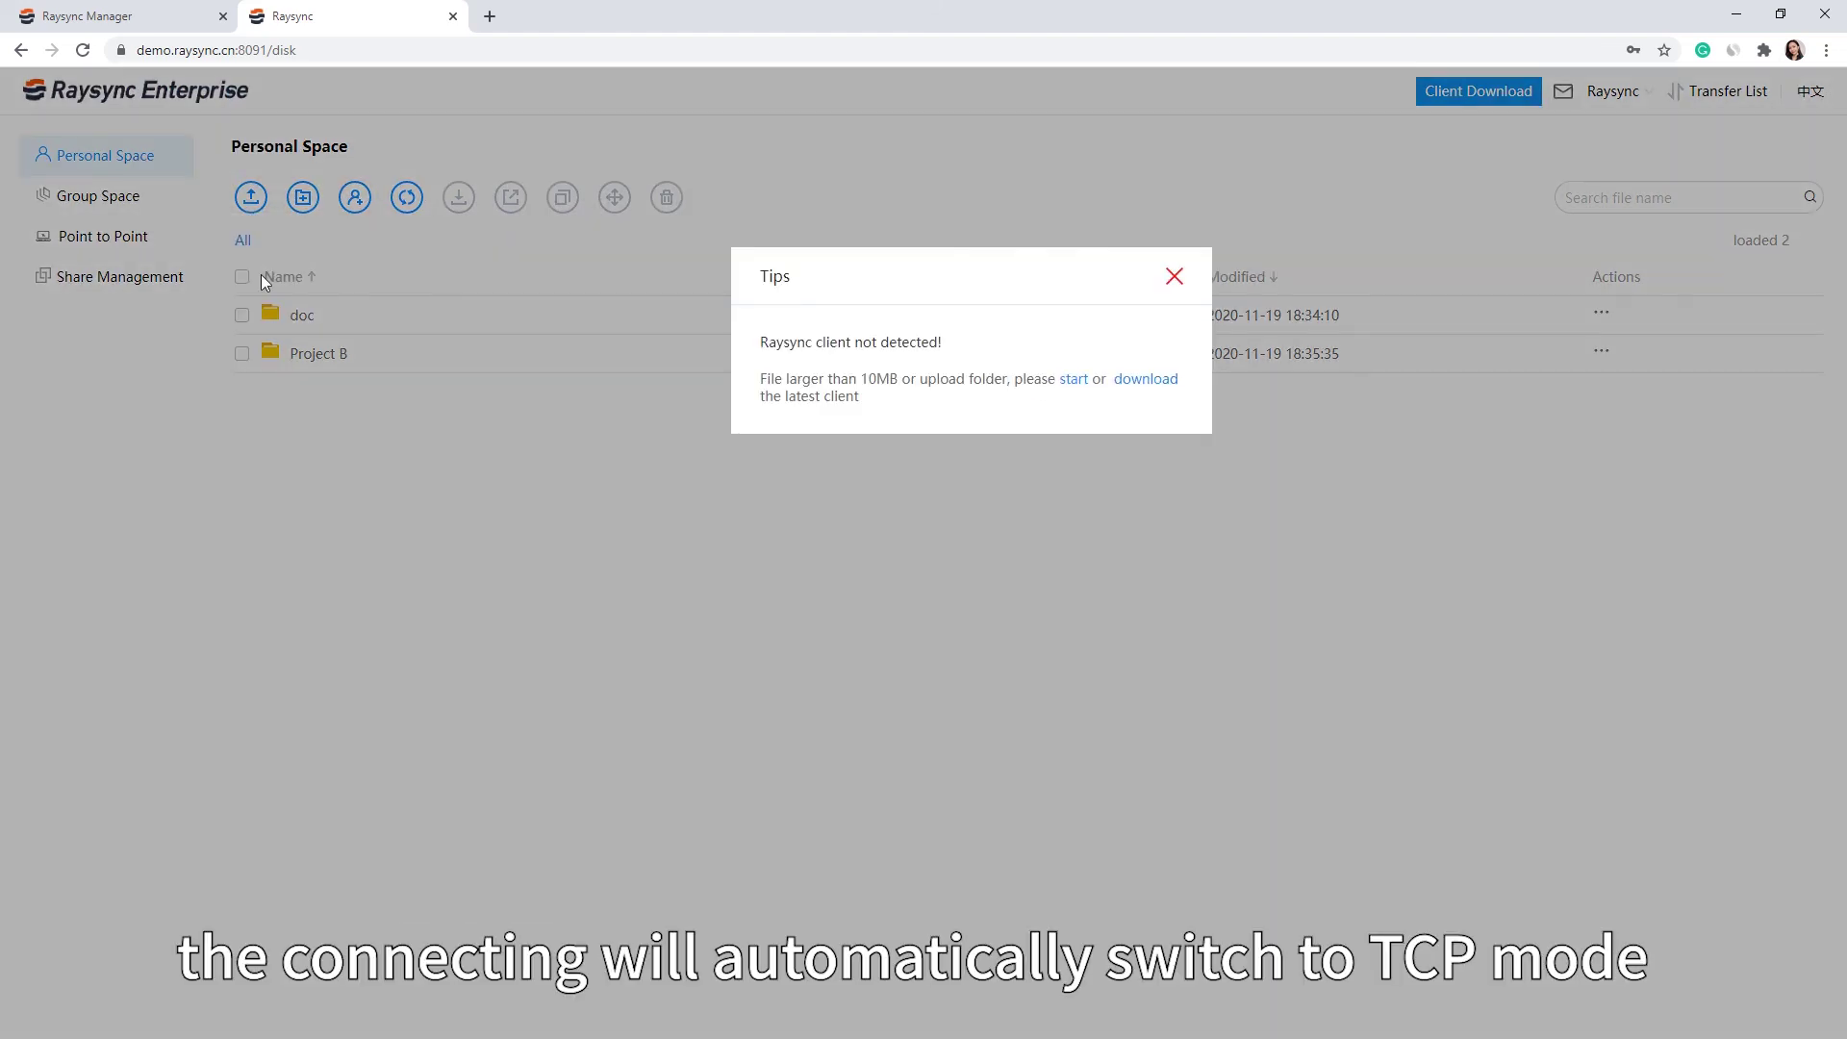